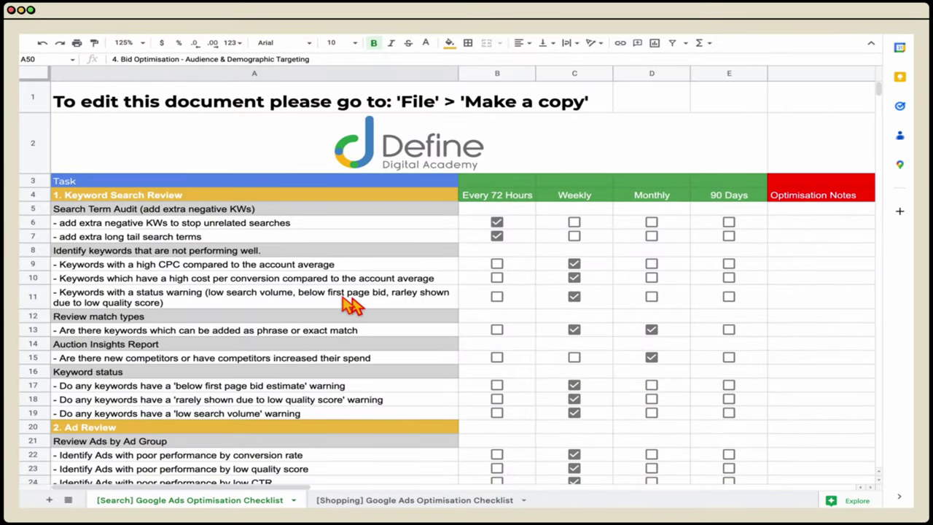
# Walk the checklist from Keyword Search Review to Bid Optimisation, then open the campaign's Search keywords page
pyautogui.click(215, 212)
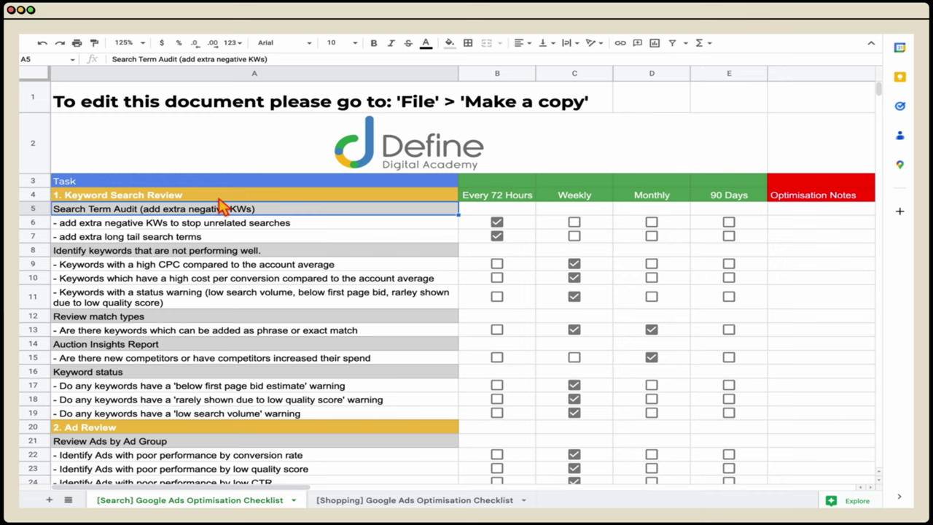
pyautogui.click(215, 194)
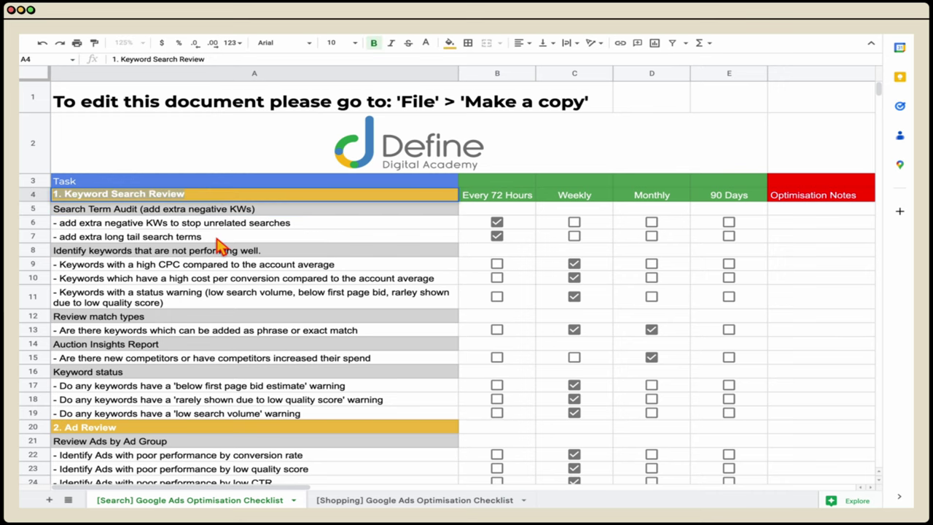
pyautogui.scroll(-3, 197, 241)
pyautogui.click(169, 229)
pyautogui.scroll(-6, 277, 306)
pyautogui.click(376, 366)
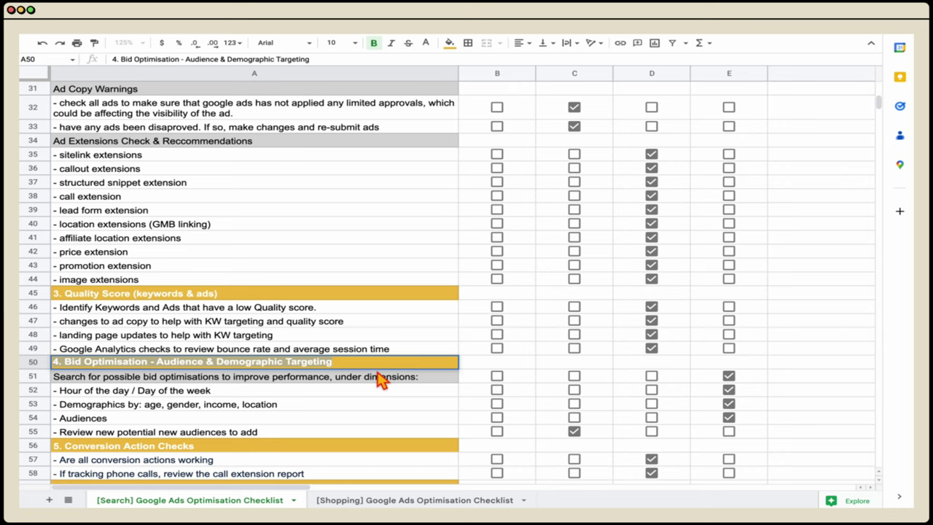
pyautogui.click(274, 397)
pyautogui.scroll(10, 273, 397)
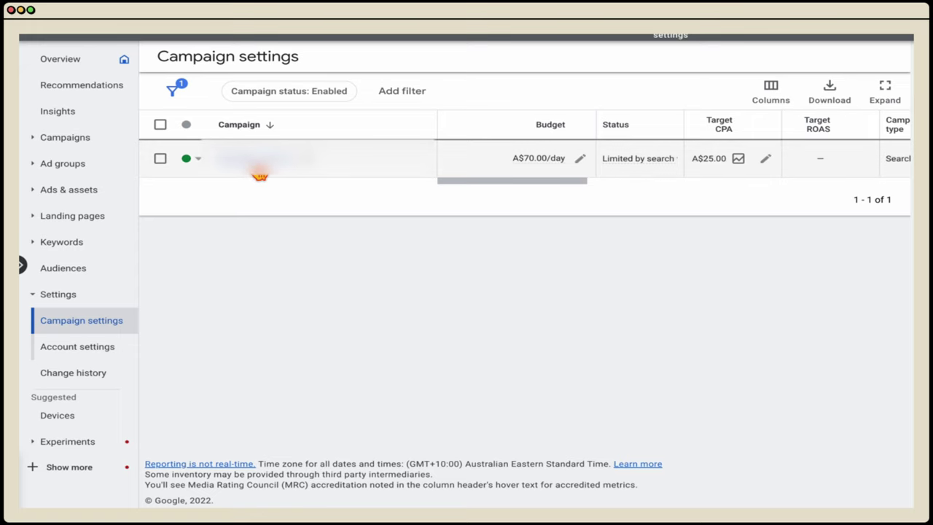
pyautogui.click(77, 243)
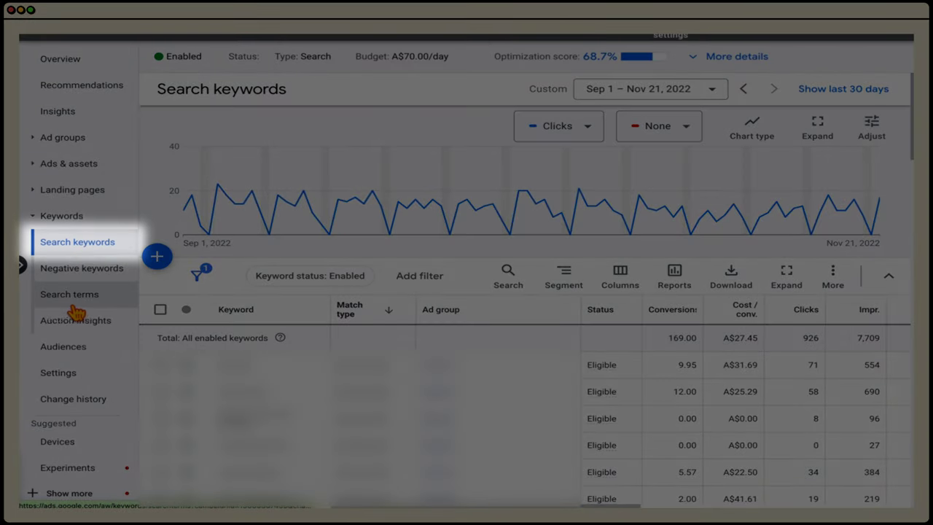
# Show the Search terms report for the last 7 days, Nov 14–20, 2022, and scroll its table
pyautogui.click(70, 309)
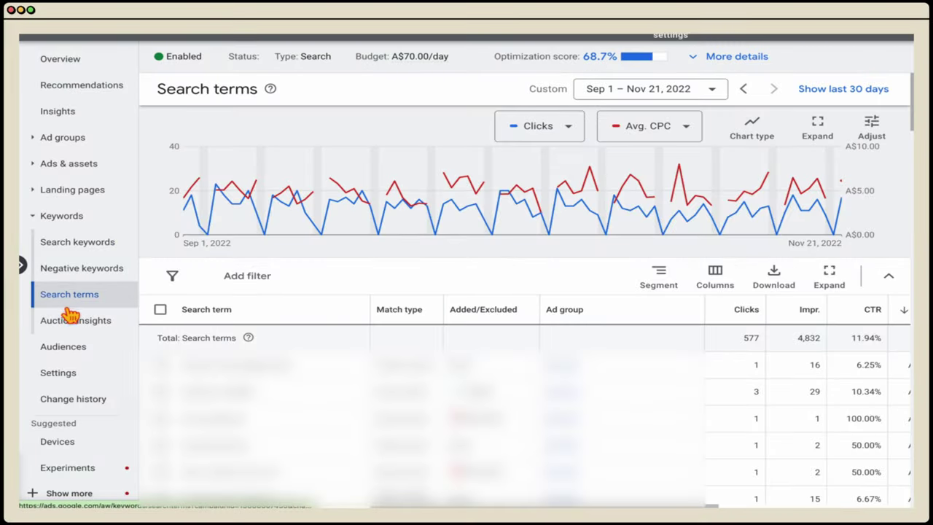
pyautogui.click(635, 91)
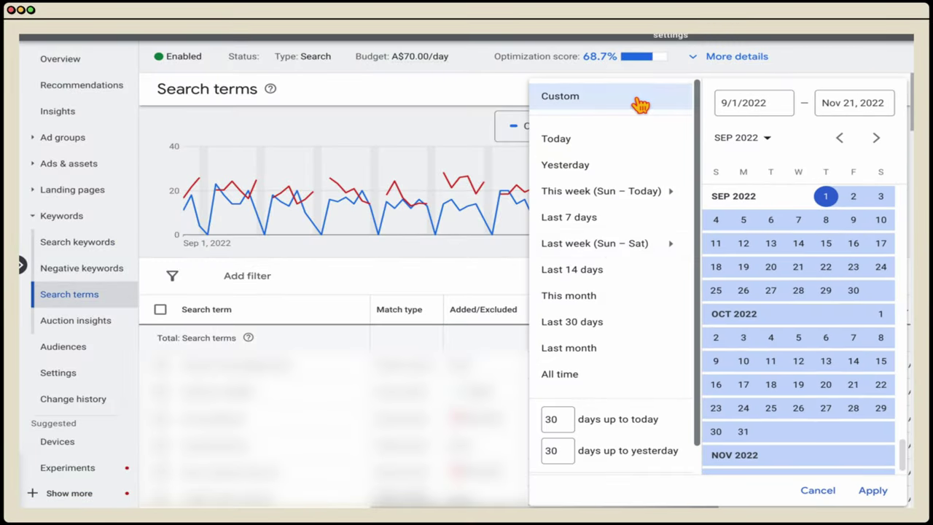
pyautogui.click(605, 220)
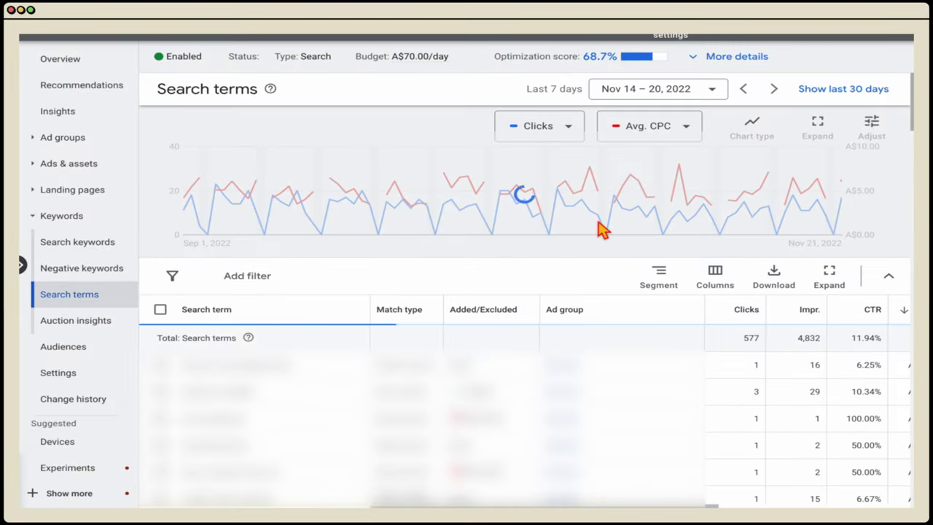
pyautogui.click(79, 252)
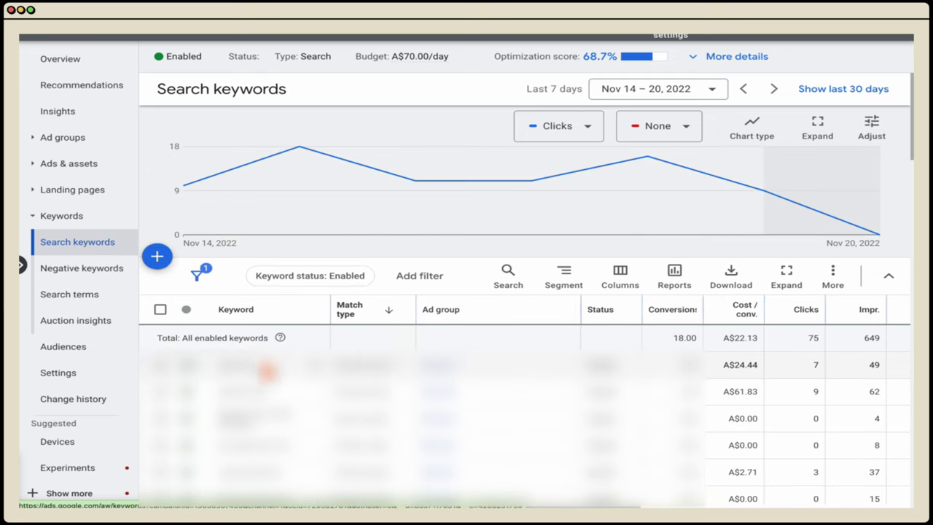
pyautogui.scroll(-2, 262, 383)
pyautogui.scroll(-3, 263, 382)
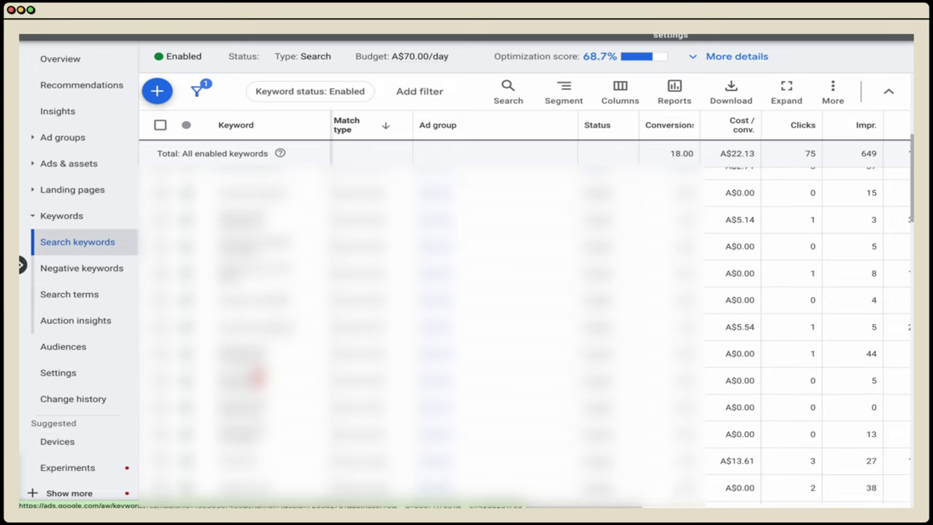
pyautogui.click(102, 293)
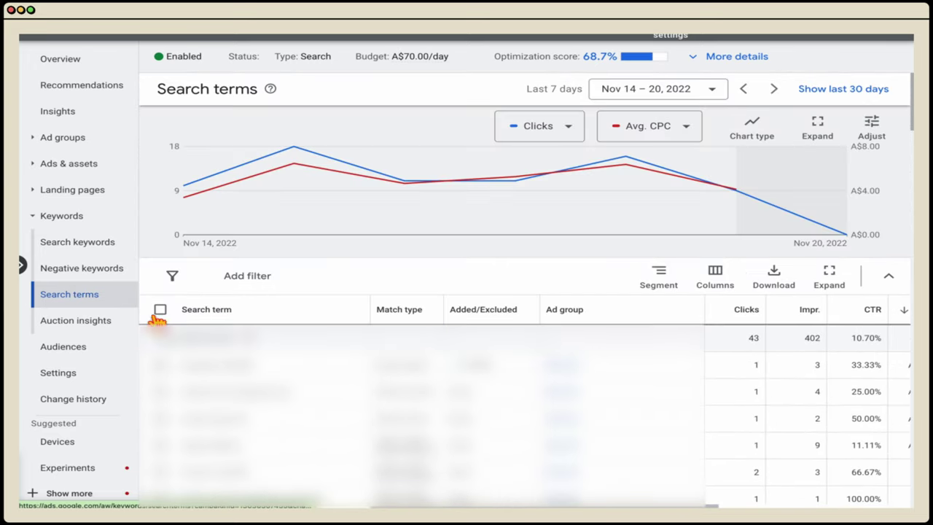
pyautogui.scroll(-2, 284, 393)
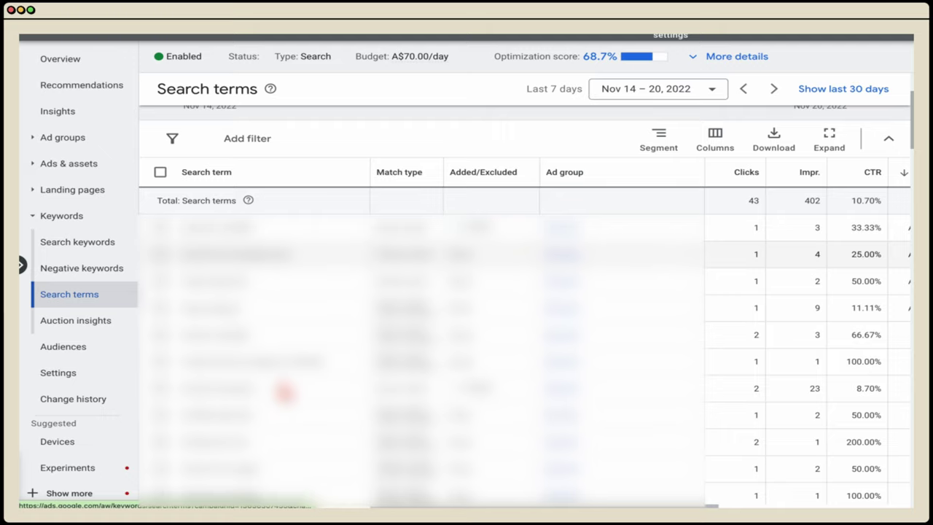
pyautogui.scroll(-1, 285, 392)
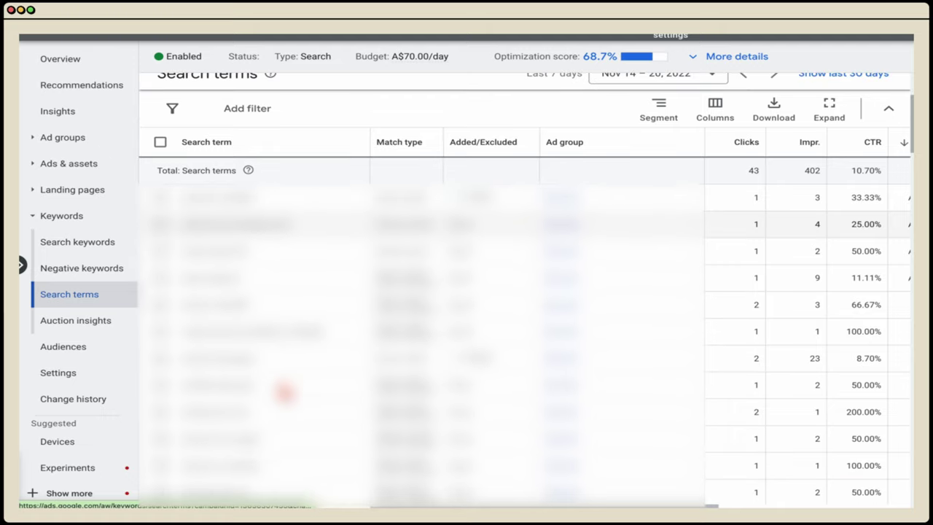
# Check the campaign's negative keywords list total of 847, then return to Search terms
pyautogui.click(119, 280)
pyautogui.scroll(-4, 267, 306)
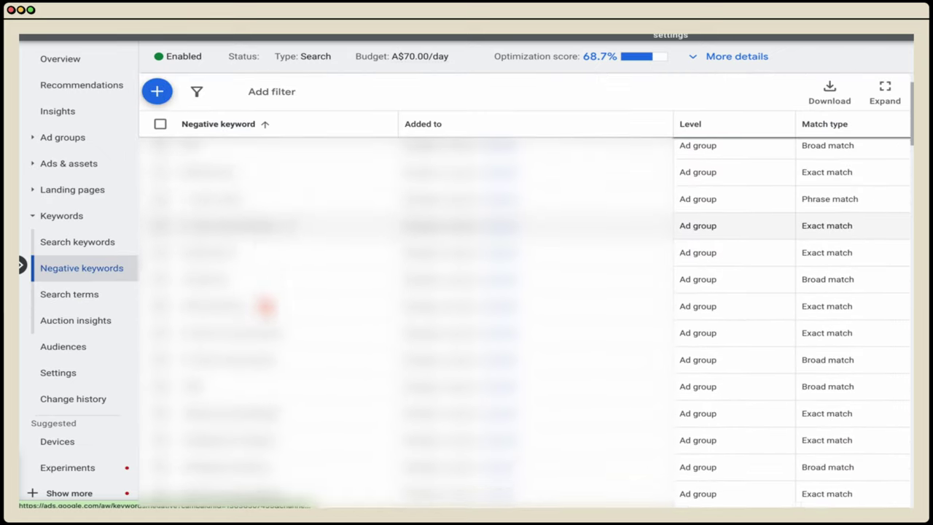
pyautogui.scroll(-10, 267, 309)
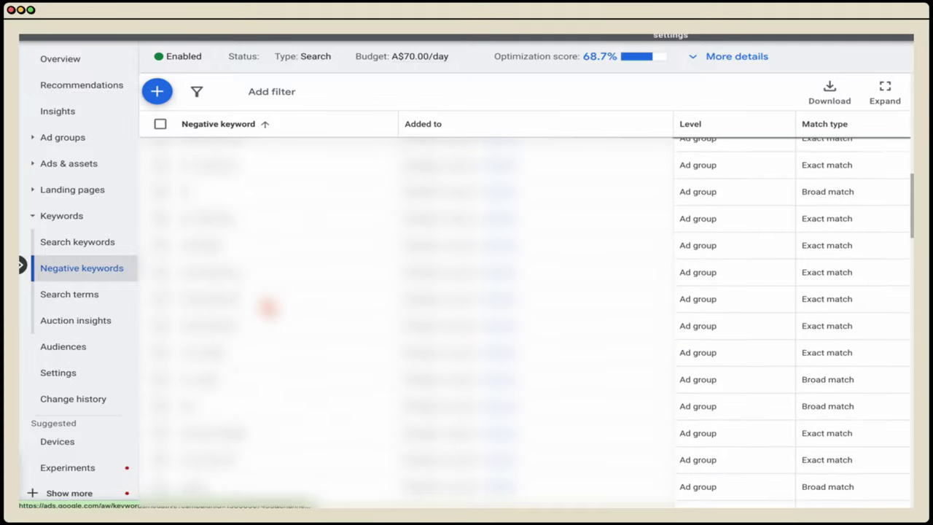
pyautogui.scroll(-10, 268, 309)
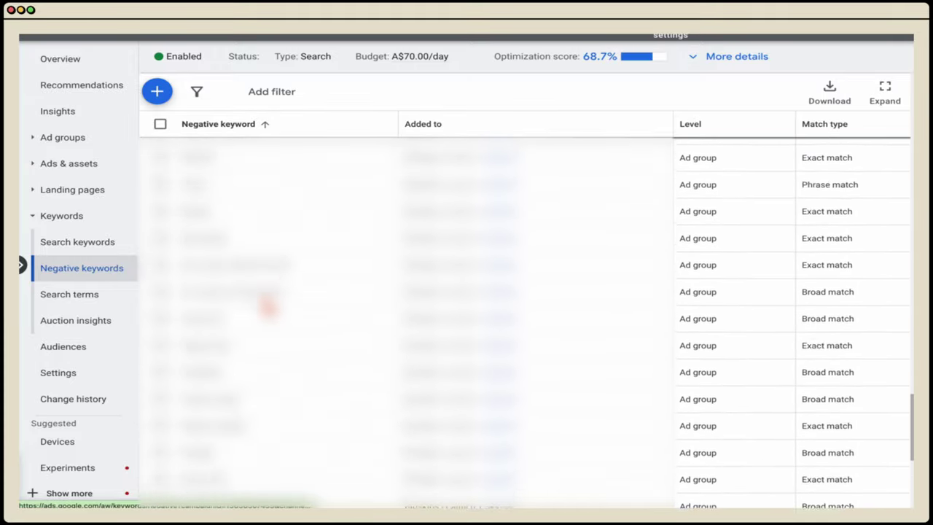
pyautogui.moveTo(725, 431); pyautogui.dragTo(749, 434)
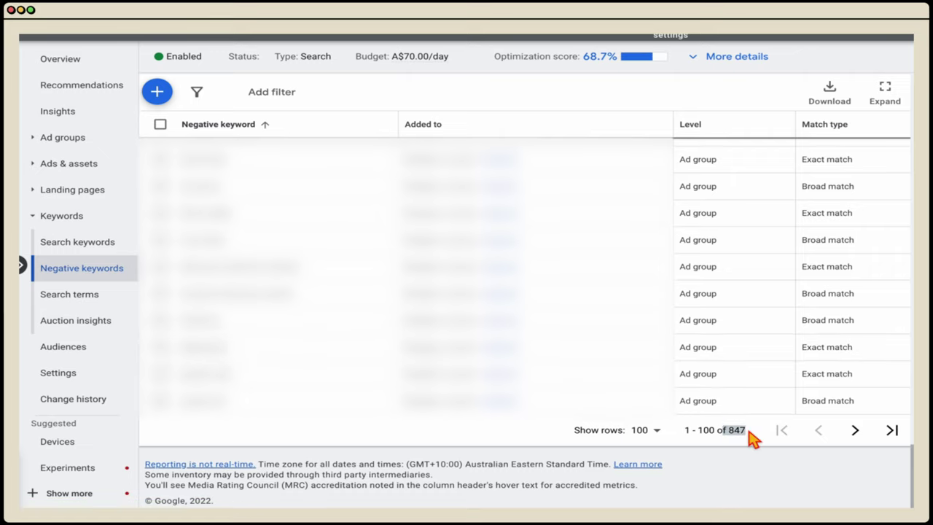
pyautogui.scroll(5, 306, 355)
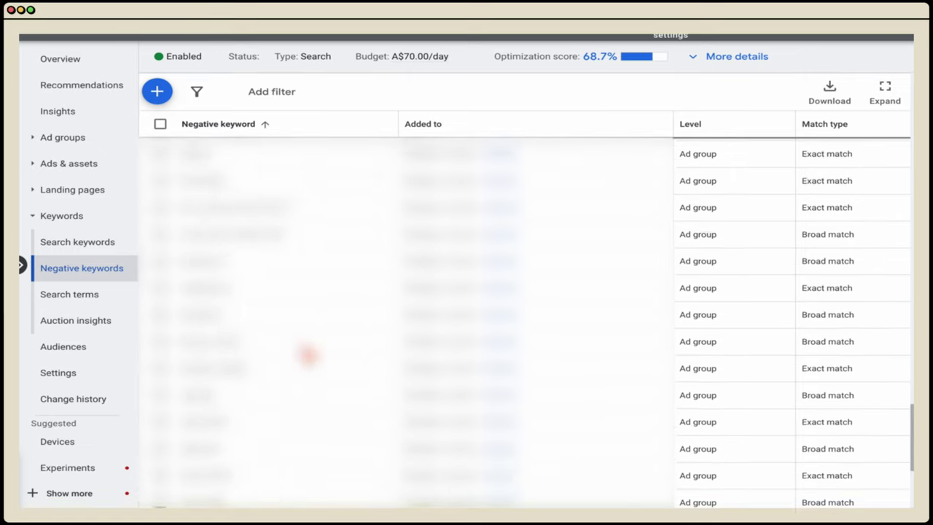
pyautogui.scroll(3, 307, 355)
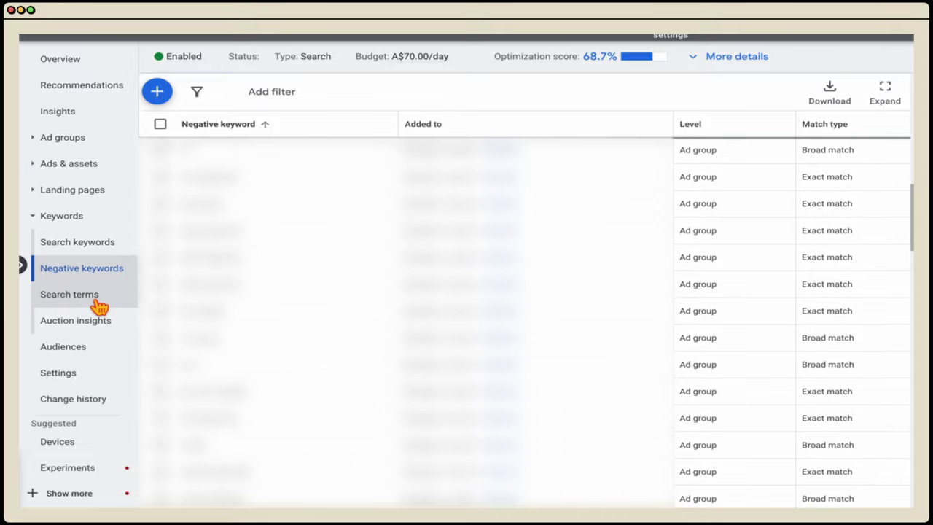
pyautogui.click(73, 294)
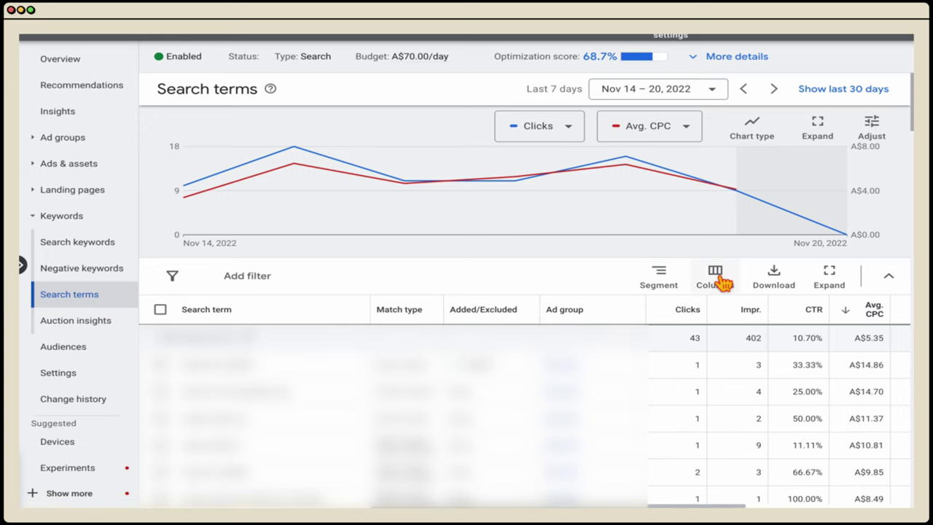
# Reorder the search terms columns so Cost comes first, above Clicks, and apply
pyautogui.hscroll(3, 683, 338)
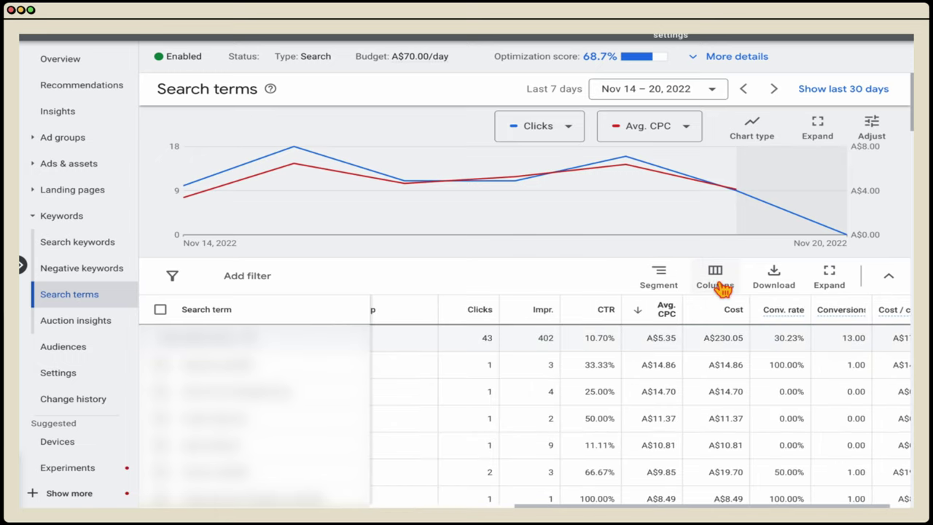
pyautogui.click(717, 285)
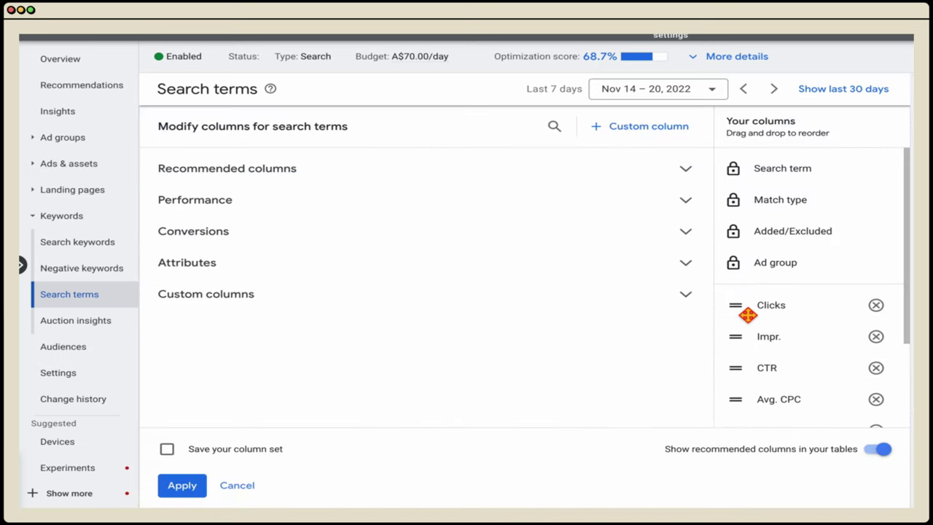
pyautogui.scroll(-2, 746, 347)
pyautogui.scroll(-2, 745, 347)
pyautogui.scroll(1, 756, 371)
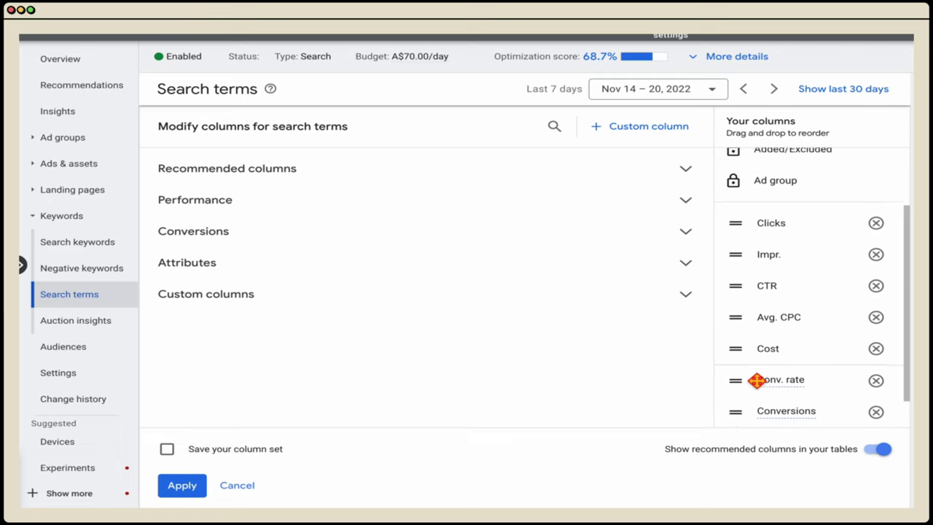
pyautogui.scroll(-1, 756, 379)
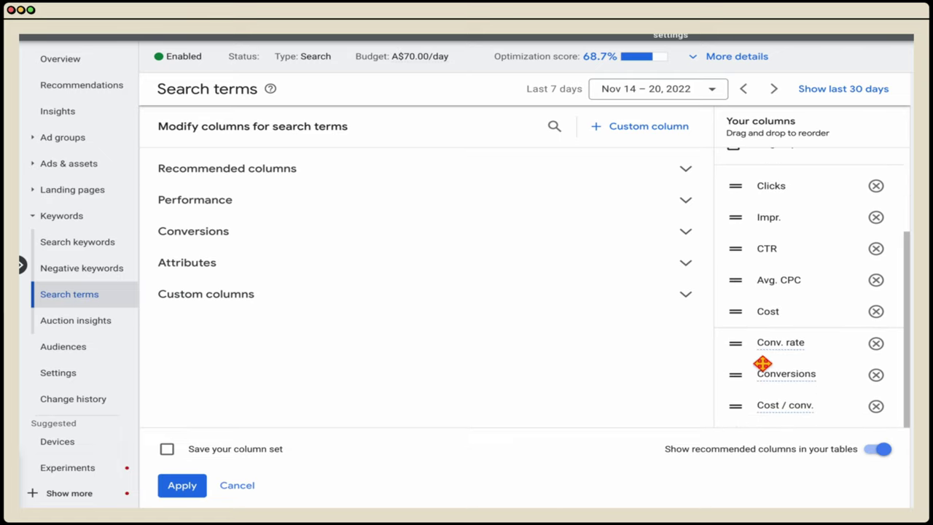
pyautogui.click(689, 235)
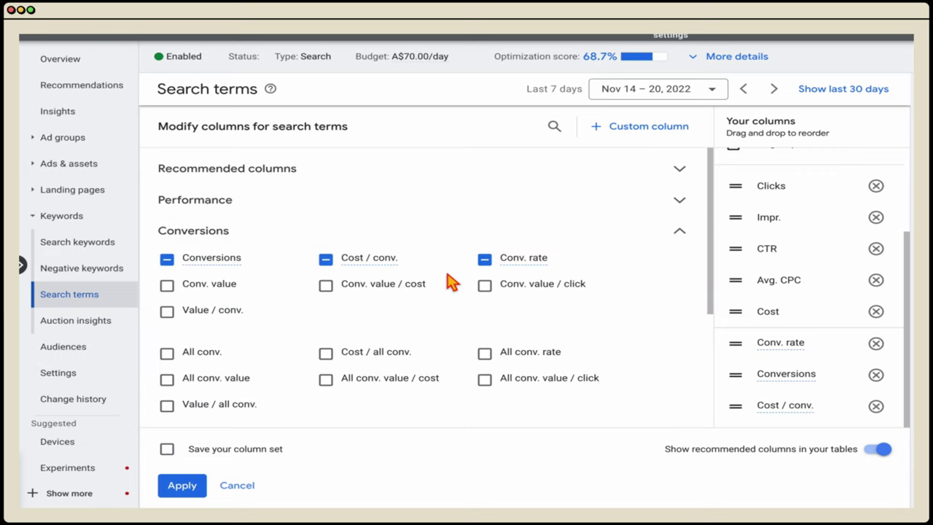
pyautogui.moveTo(205, 297)
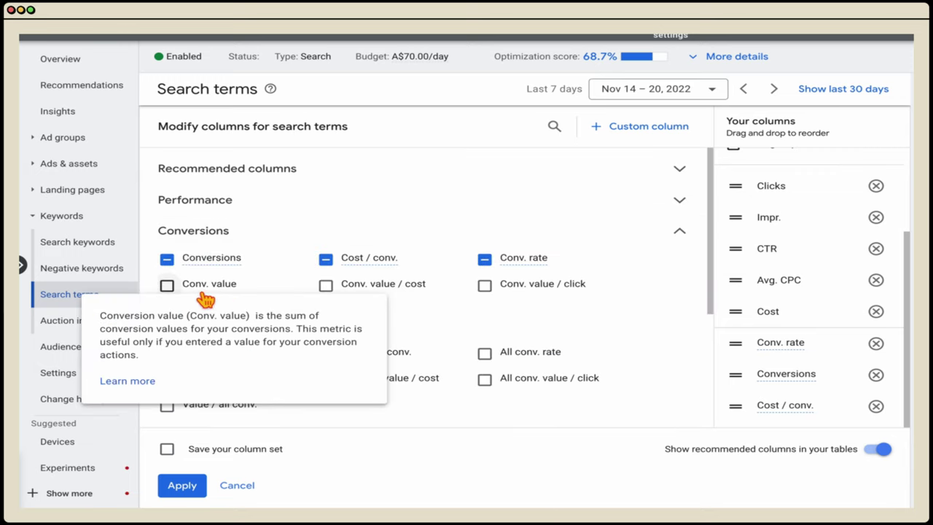
pyautogui.click(167, 285)
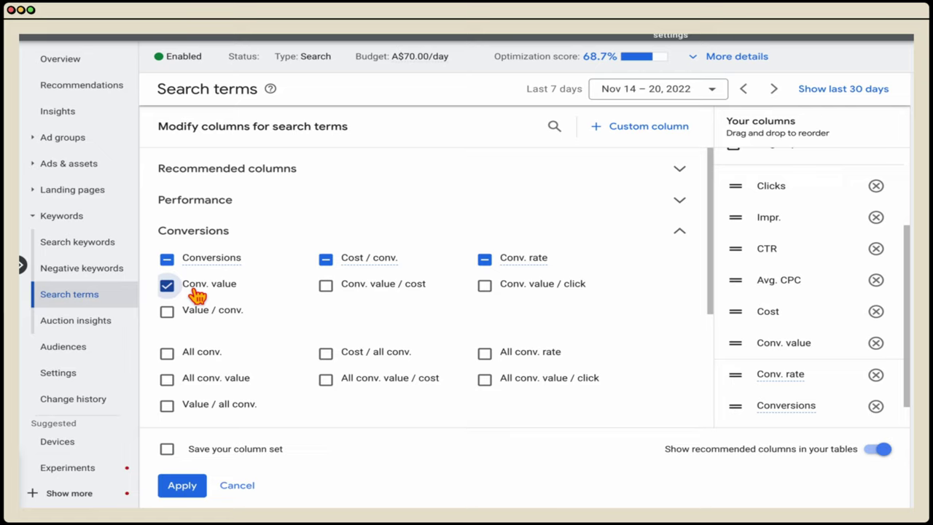
pyautogui.click(196, 294)
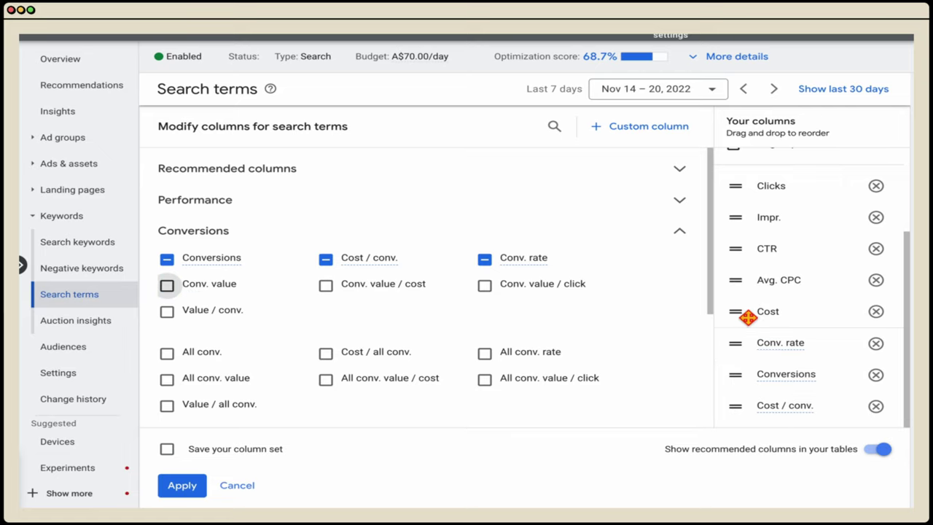
pyautogui.moveTo(747, 319); pyautogui.dragTo(735, 184)
pyautogui.click(181, 487)
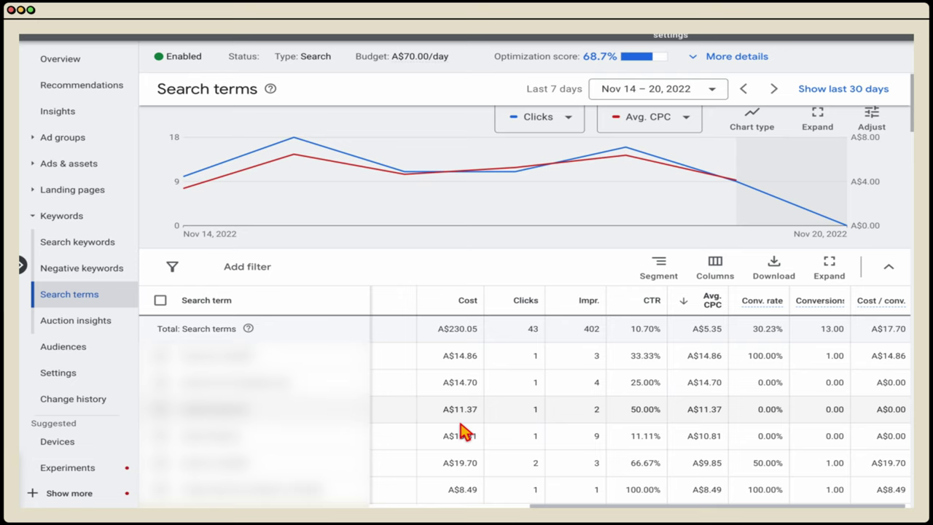
# Tick two irrelevant zero-cost search terms further down the table for exclusion
pyautogui.scroll(-5, 465, 431)
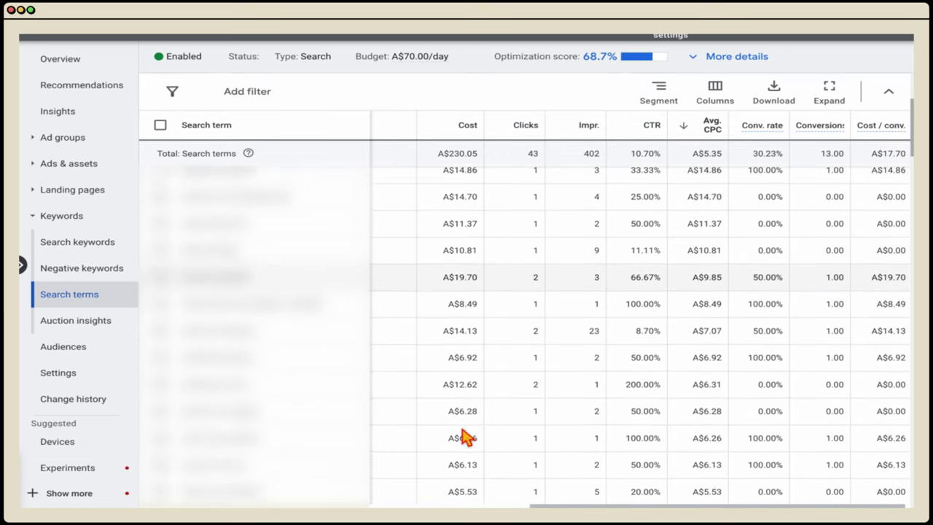
pyautogui.scroll(3, 465, 436)
pyautogui.scroll(-5, 269, 403)
pyautogui.scroll(-5, 269, 403)
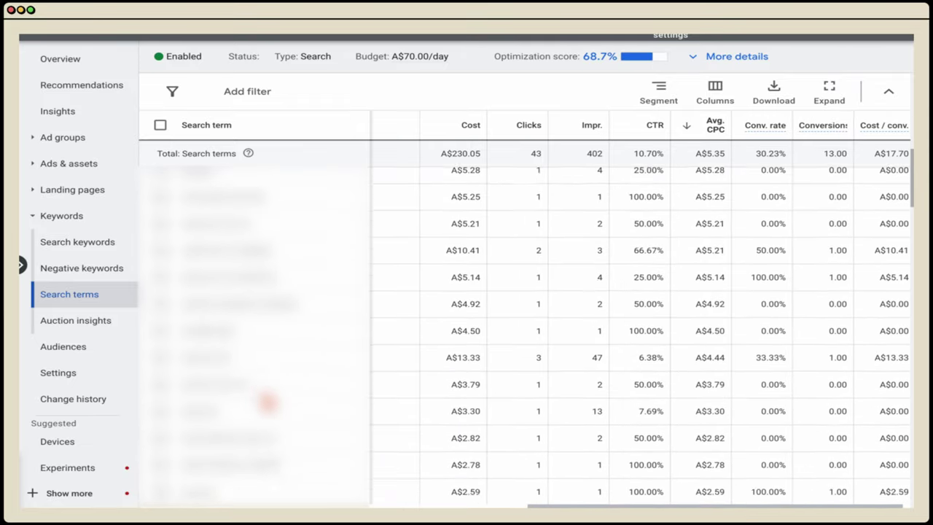
pyautogui.scroll(-4, 268, 402)
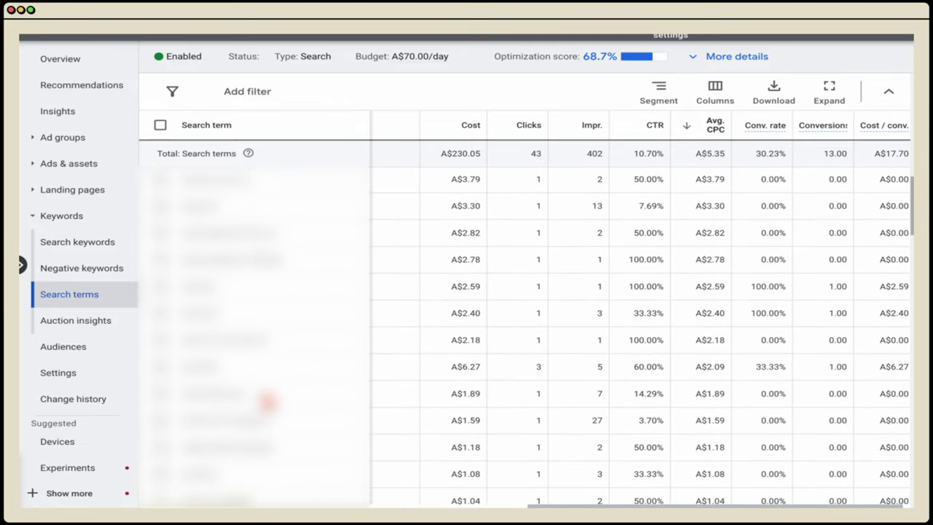
pyautogui.scroll(-5, 268, 402)
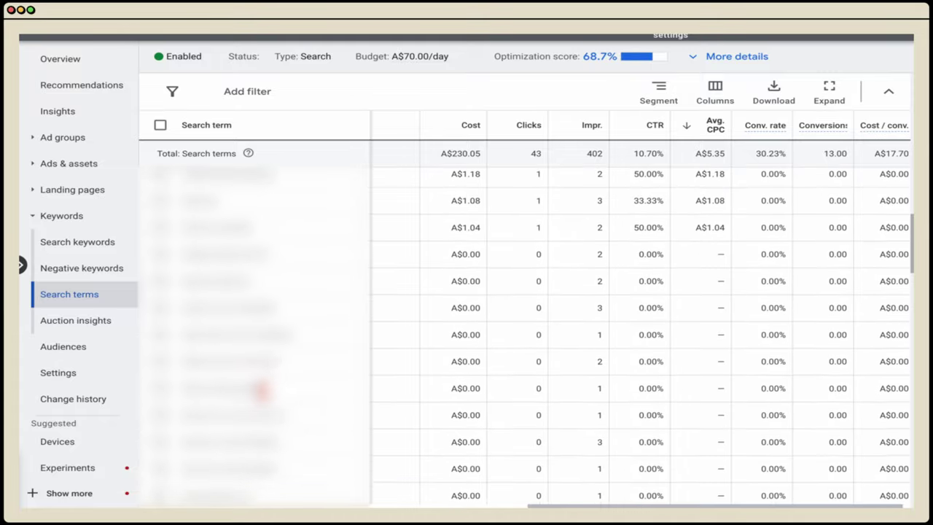
pyautogui.scroll(-2, 265, 394)
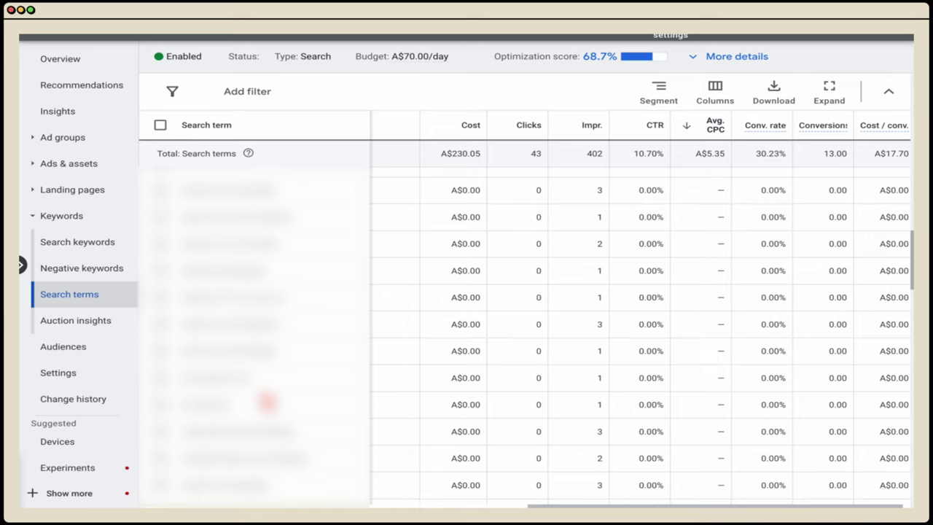
pyautogui.scroll(-2, 268, 402)
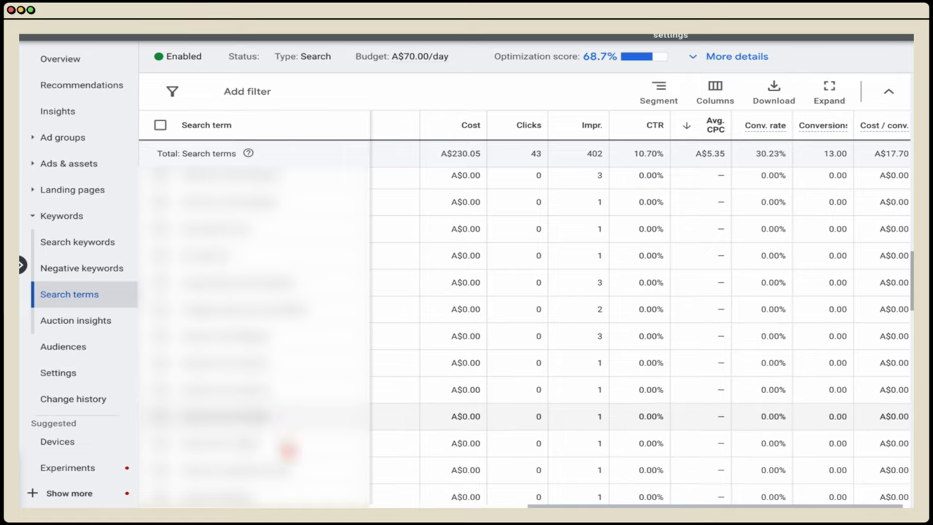
pyautogui.click(161, 444)
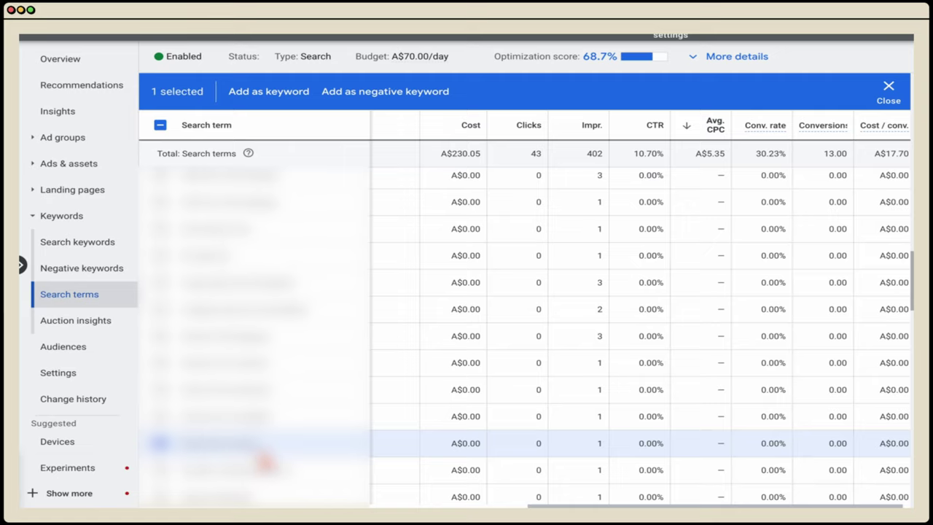
pyautogui.scroll(-2, 266, 462)
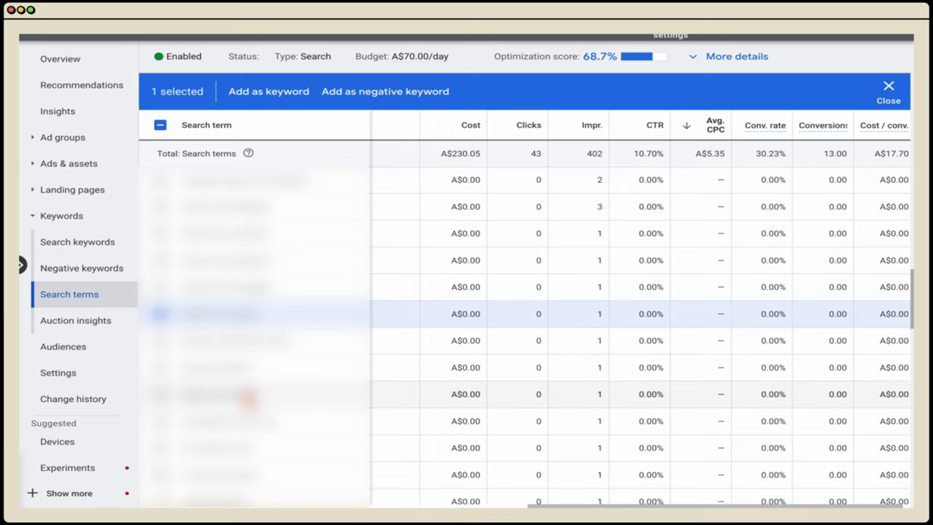
pyautogui.click(161, 395)
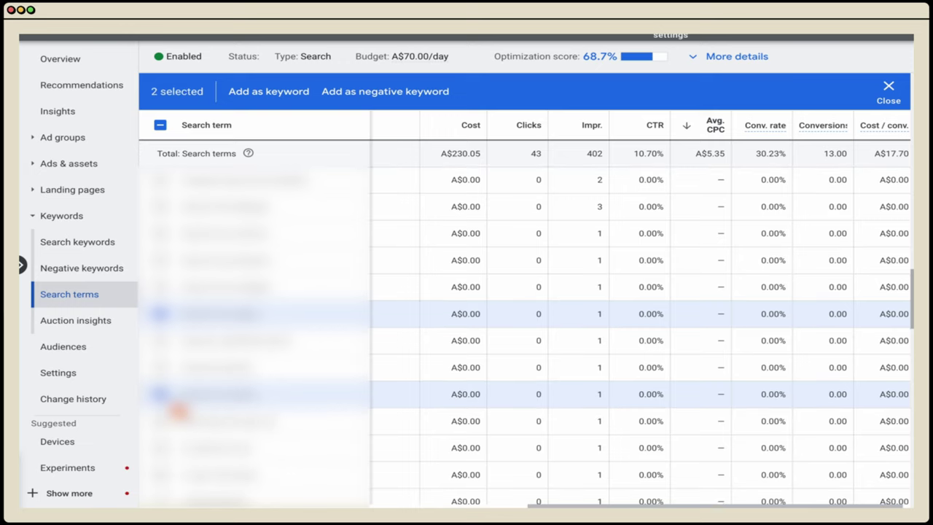
pyautogui.scroll(-1, 256, 414)
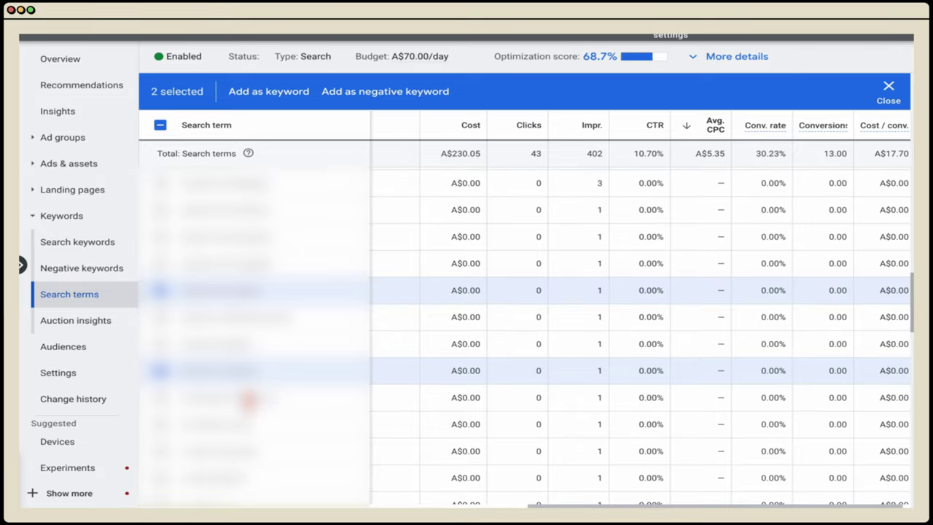
pyautogui.scroll(-5, 248, 399)
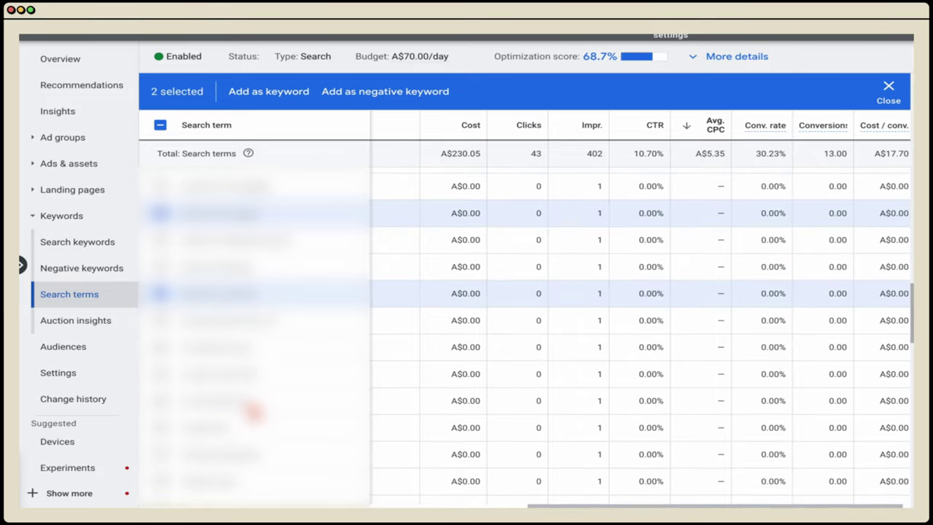
pyautogui.scroll(-8, 255, 416)
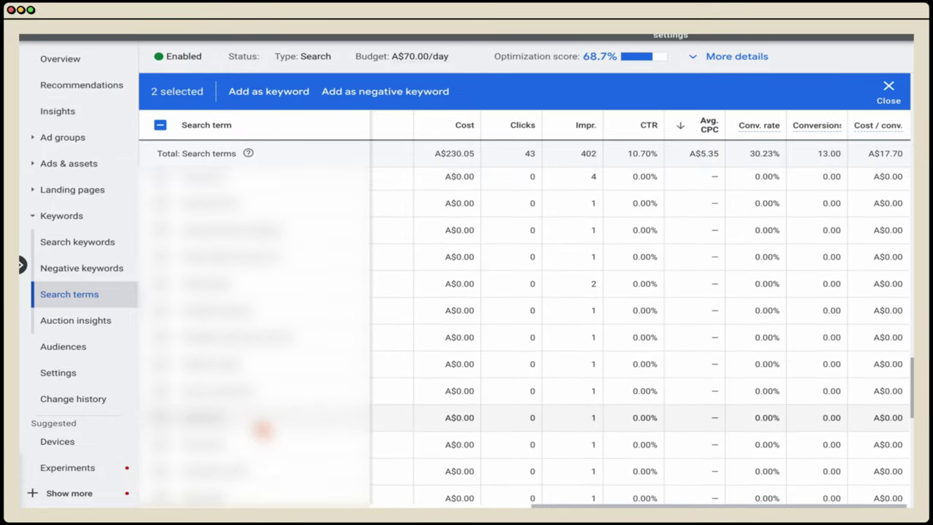
# Add skip bin hire zippay and skip hire rochester as exact-match negatives on the Skip Bin ad group
pyautogui.click(355, 106)
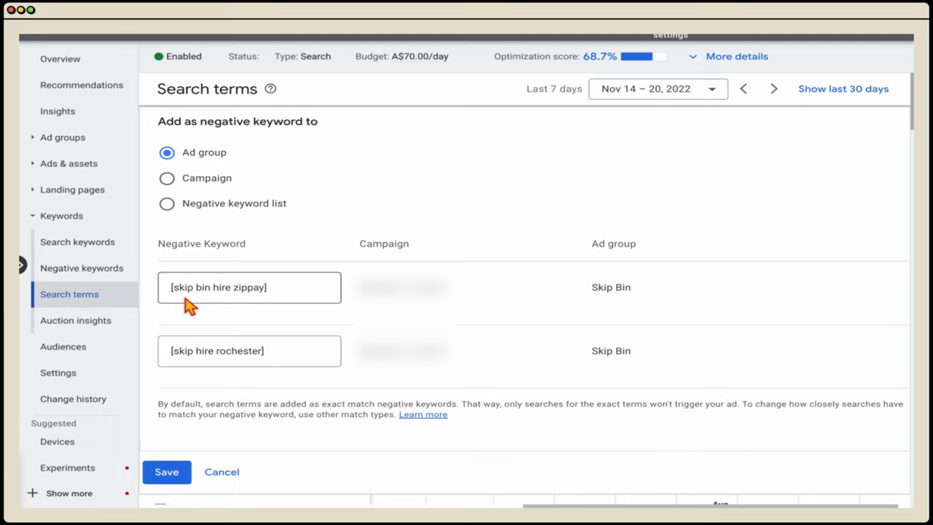
pyautogui.click(166, 472)
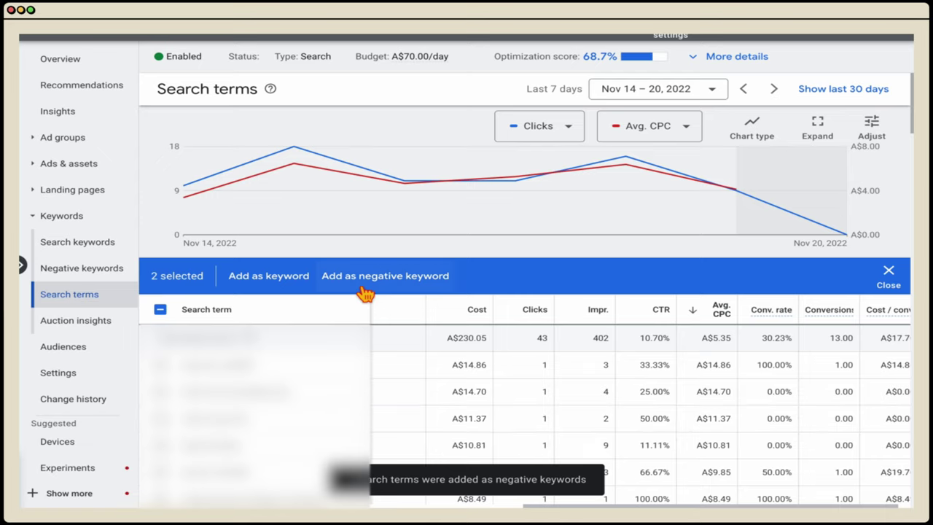
# Save both terms again as campaign-level negative keywords with their square brackets removed
pyautogui.click(404, 291)
pyautogui.click(285, 295)
pyautogui.press('BackSpace')
pyautogui.click(175, 288)
pyautogui.press('BackSpace')
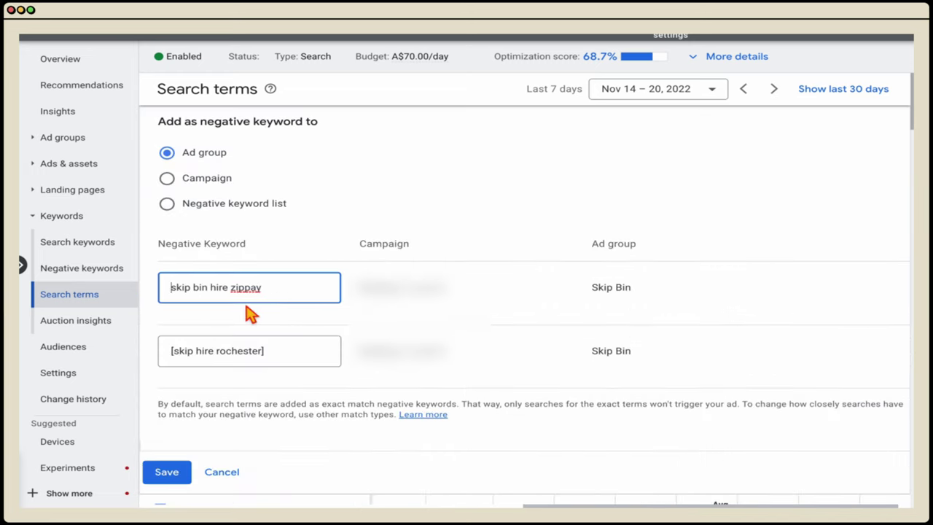
pyautogui.click(212, 183)
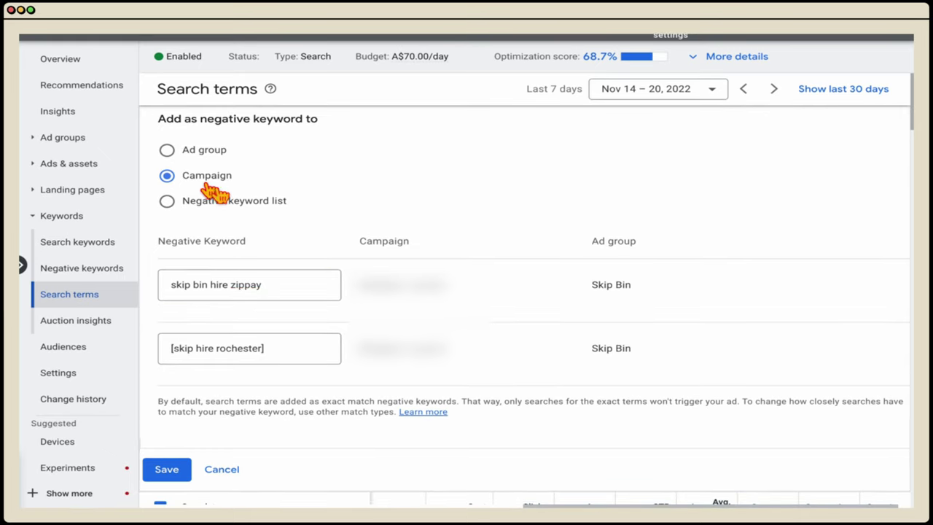
pyautogui.click(279, 351)
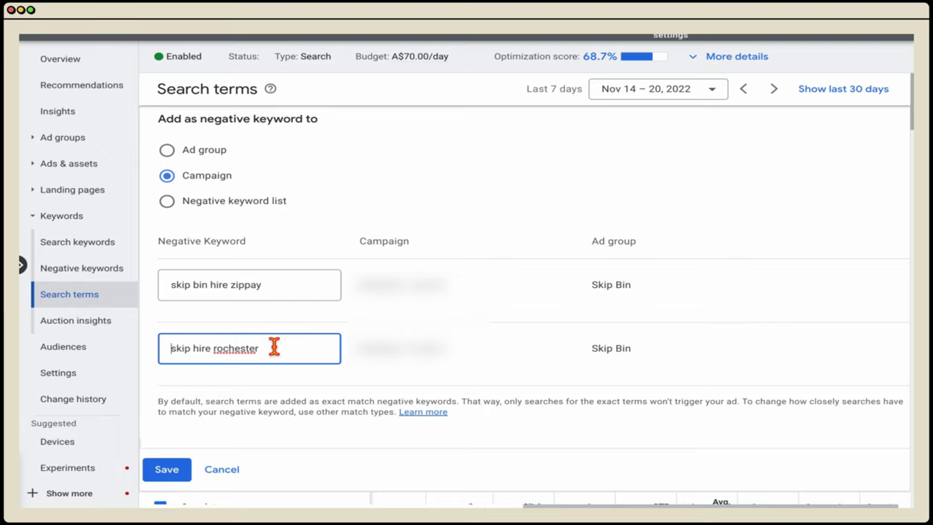
pyautogui.click(172, 471)
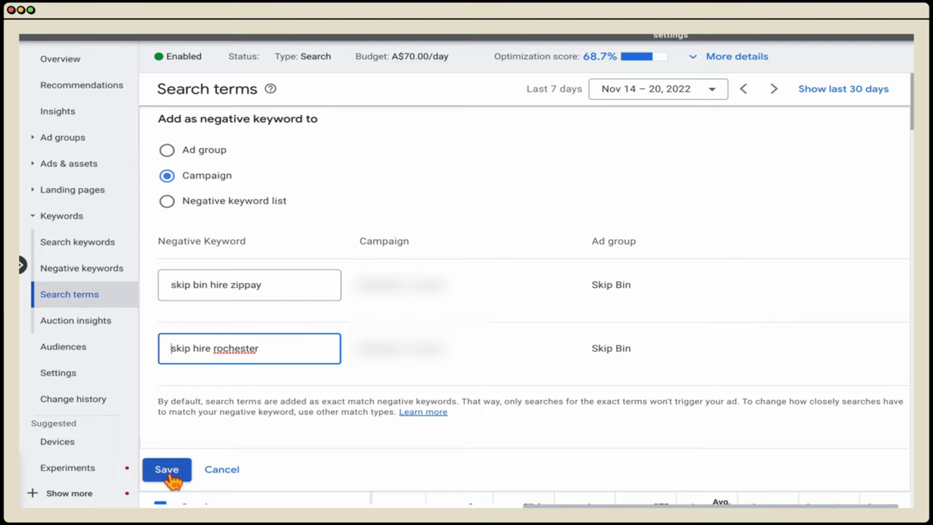
pyautogui.scroll(-3, 305, 368)
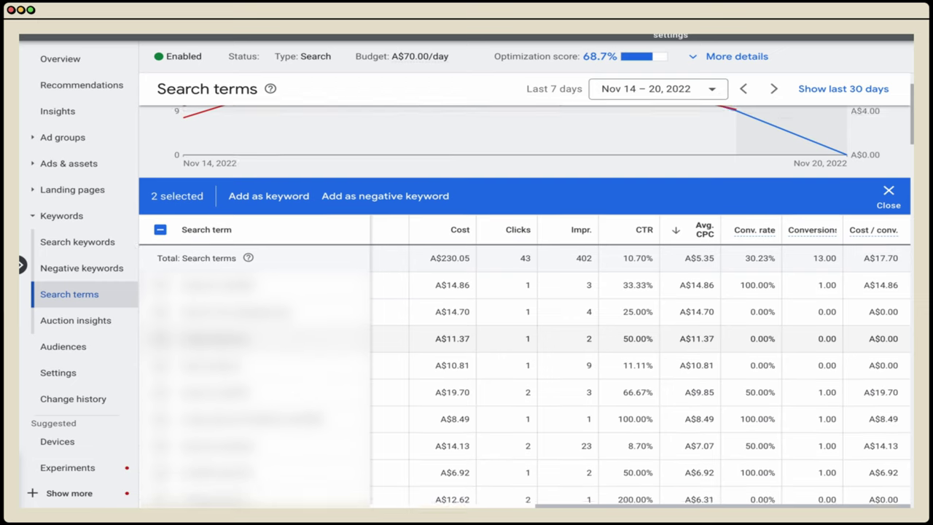
# Set the report date range to Sep 1 – Nov 20, 2022
pyautogui.scroll(3, 299, 373)
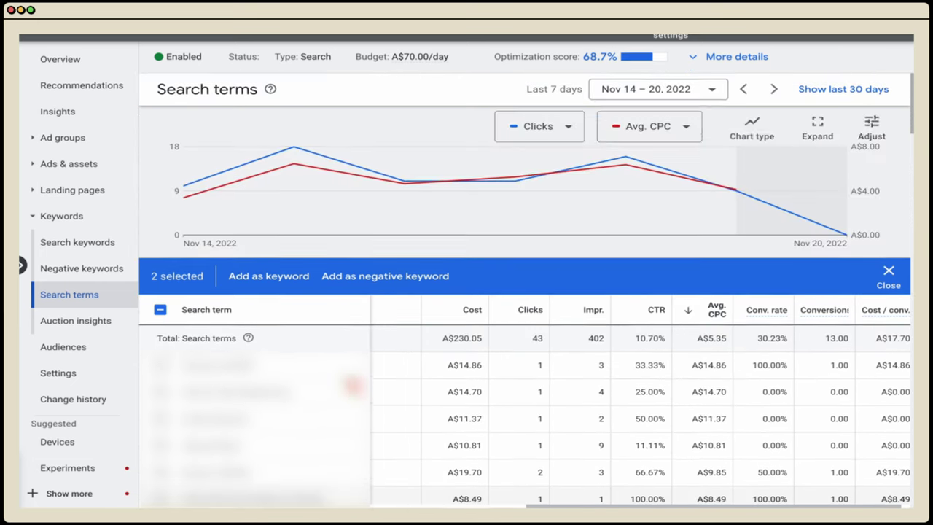
pyautogui.click(689, 92)
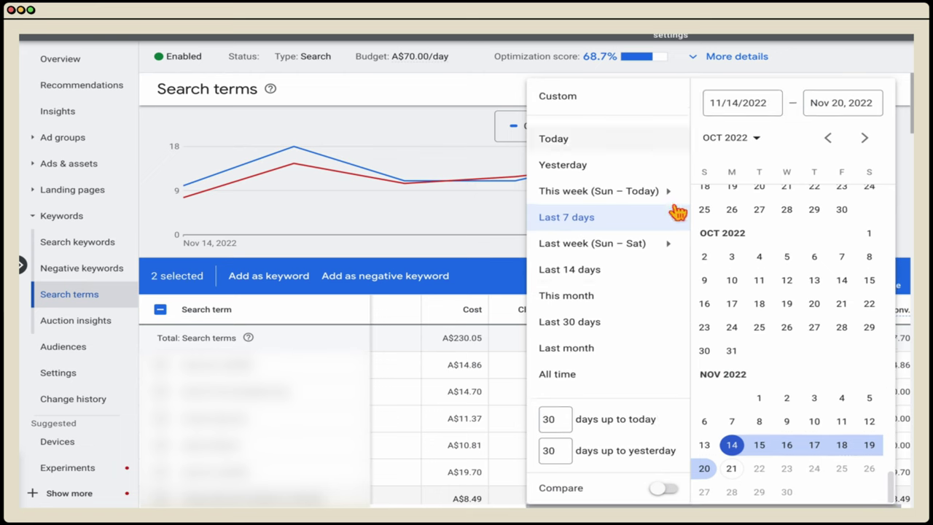
pyautogui.scroll(1, 721, 306)
pyautogui.scroll(1, 729, 291)
pyautogui.click(812, 245)
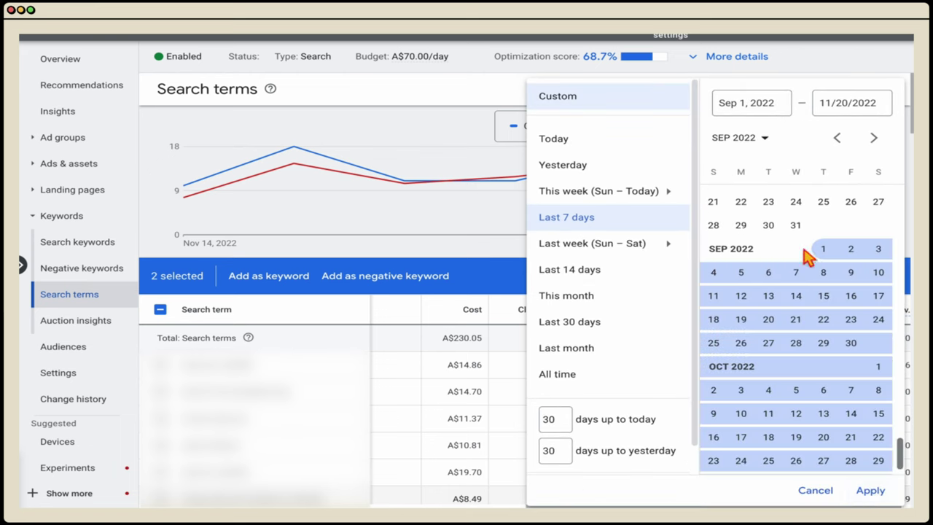
pyautogui.click(870, 489)
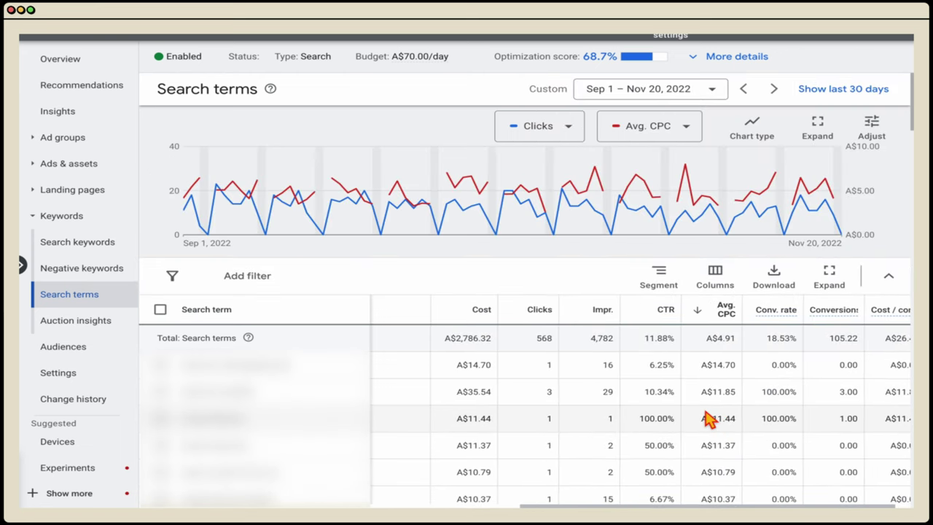
# Add the top converting terms skip bin hire brisbane, skip bin hire and skip bin hire north lakes as keywords
pyautogui.click(836, 315)
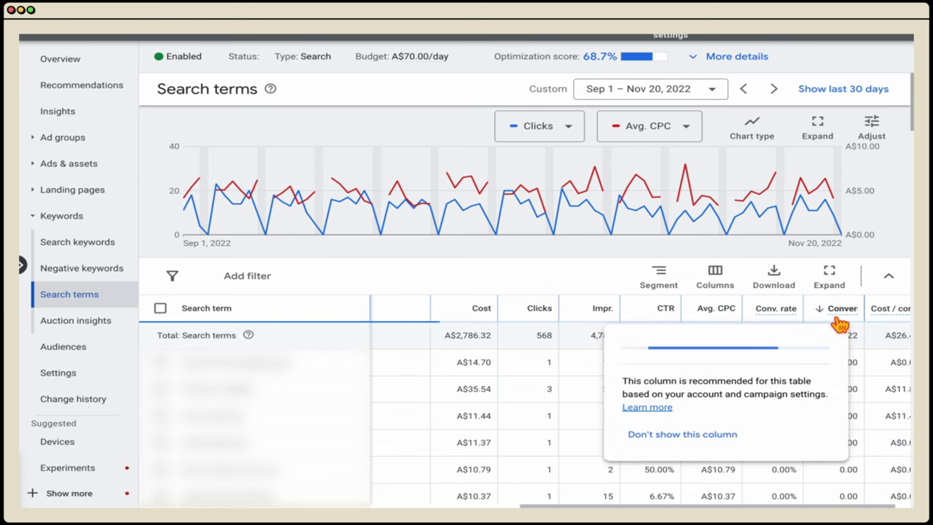
pyautogui.hscroll(-5, 591, 419)
pyautogui.click(160, 443)
pyautogui.click(160, 469)
pyautogui.click(160, 361)
pyautogui.hscroll(6, 471, 454)
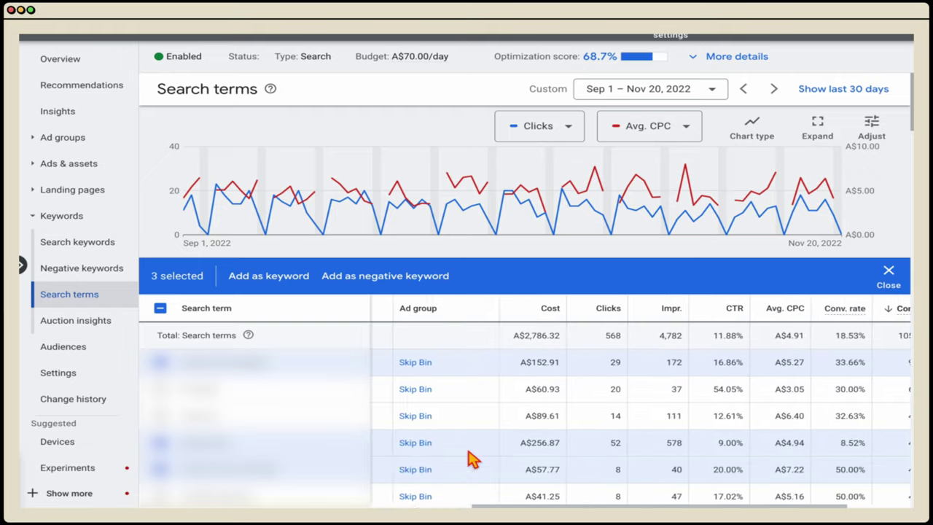
pyautogui.scroll(-1, 471, 456)
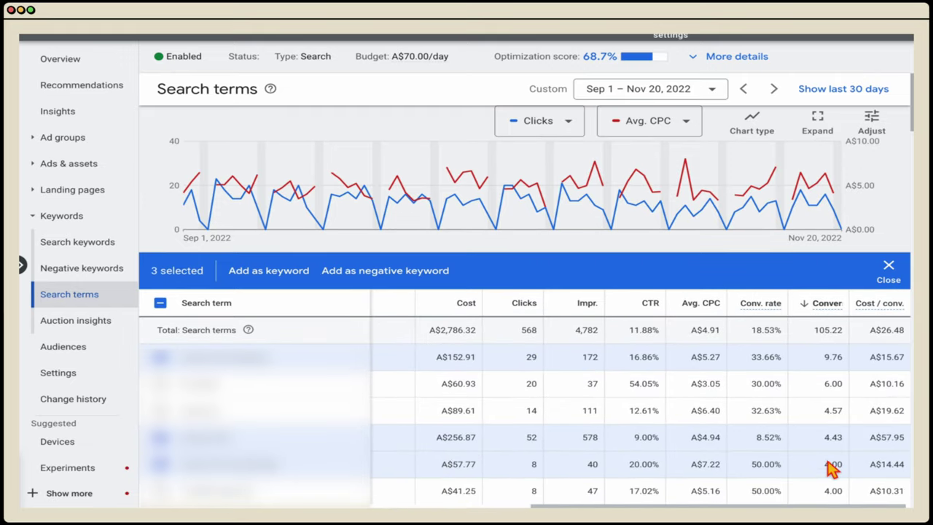
pyautogui.hscroll(-5, 833, 467)
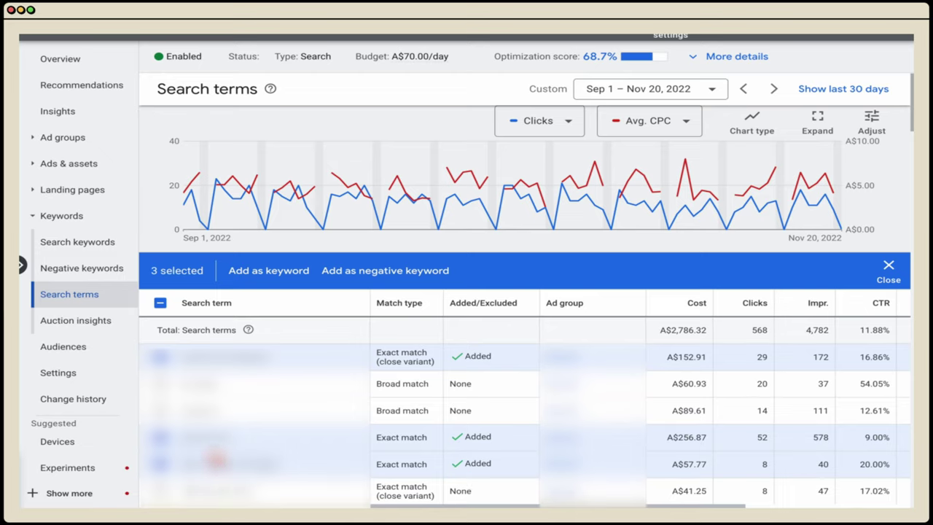
pyautogui.click(256, 280)
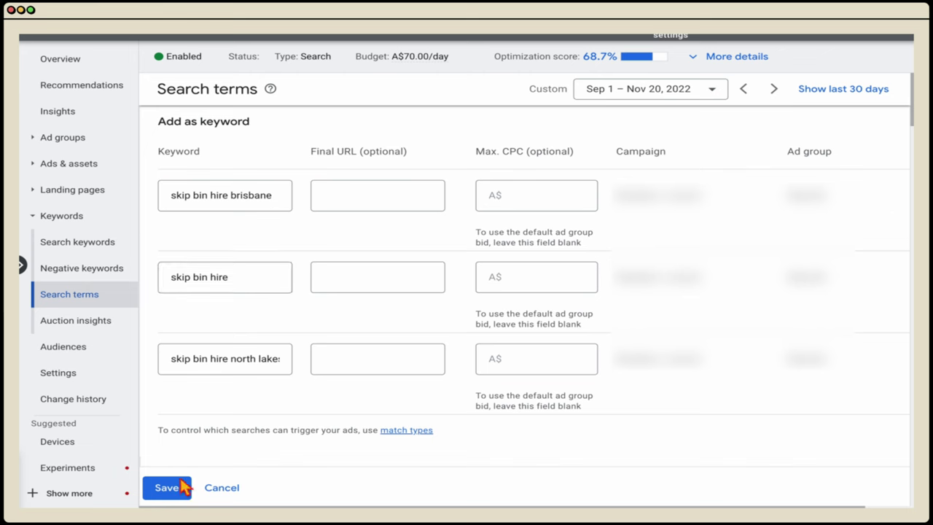
pyautogui.click(184, 490)
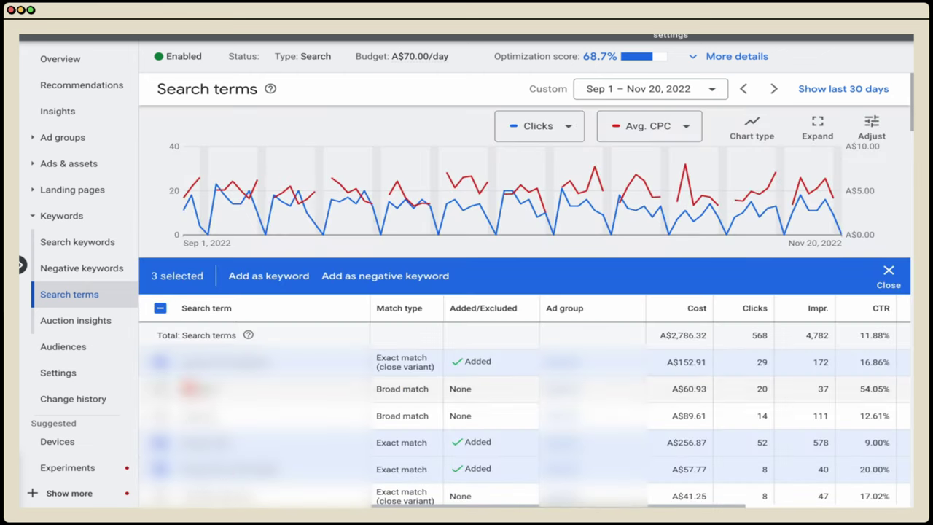
pyautogui.click(82, 241)
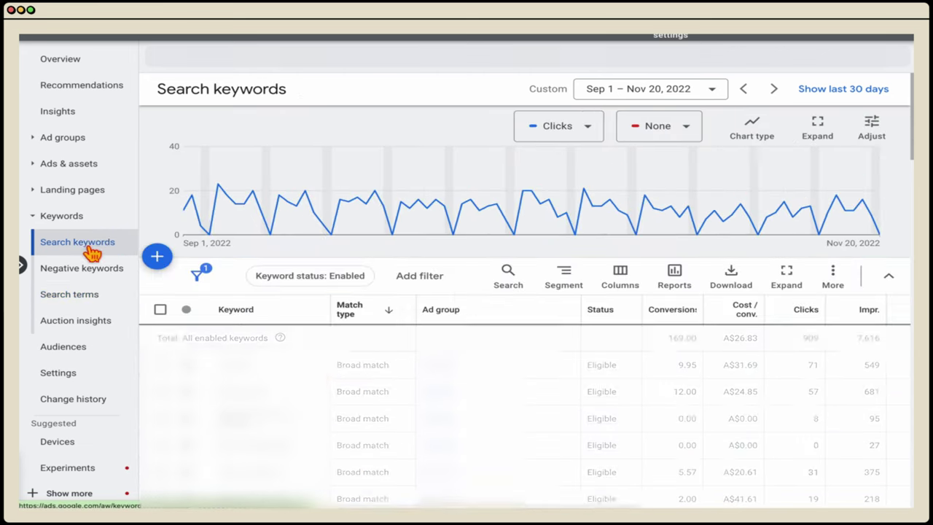
# Sort keywords by match type ascending, select the first Exact keyword and bring up its match type choices
pyautogui.scroll(-10, 312, 379)
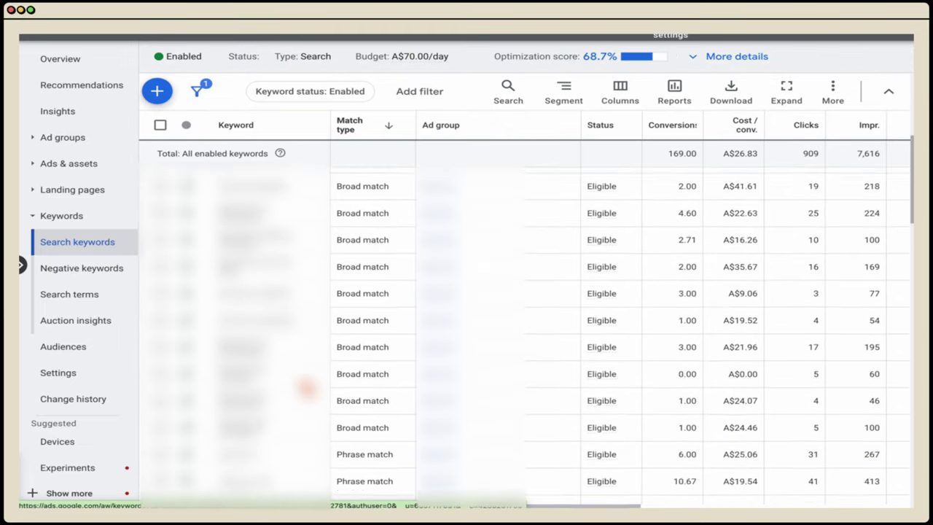
pyautogui.scroll(5, 307, 389)
pyautogui.click(348, 307)
pyautogui.scroll(-1, 260, 350)
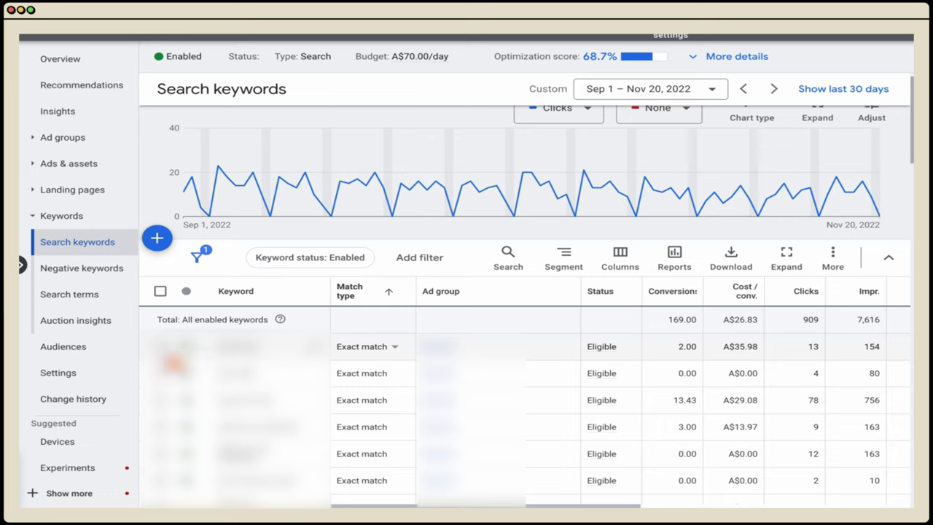
pyautogui.click(161, 347)
pyautogui.click(263, 259)
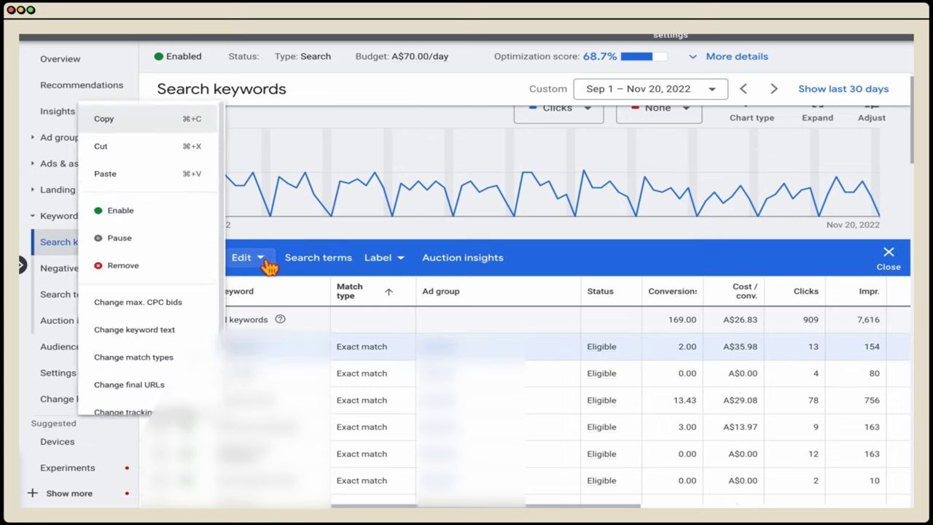
pyautogui.moveTo(163, 375)
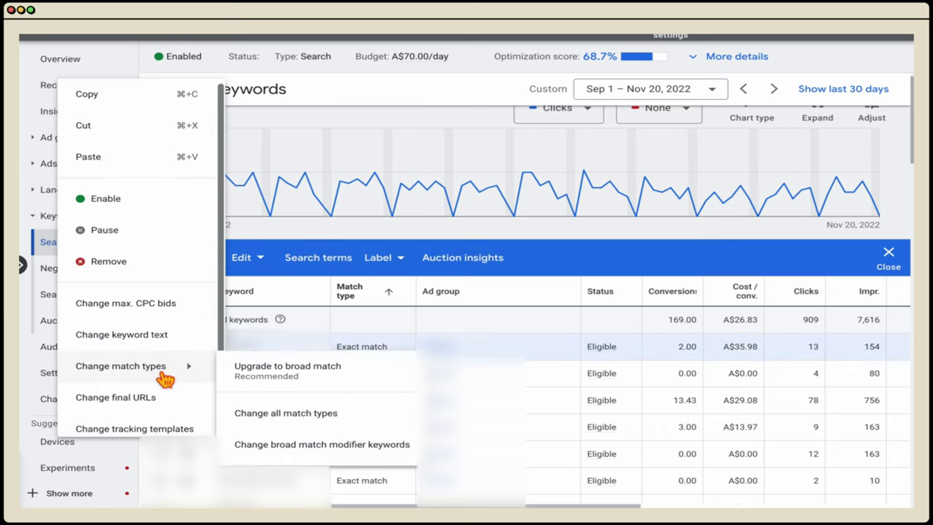
pyautogui.click(298, 396)
pyautogui.click(245, 165)
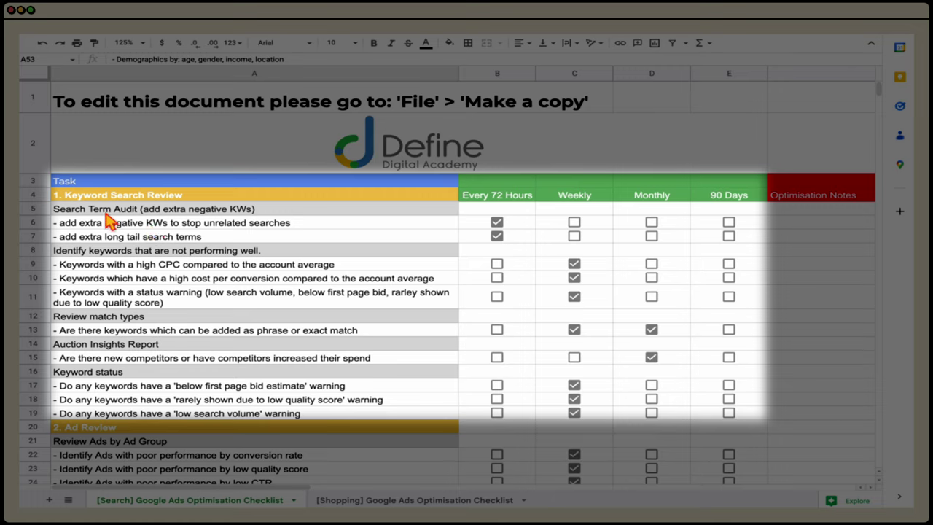
pyautogui.click(174, 237)
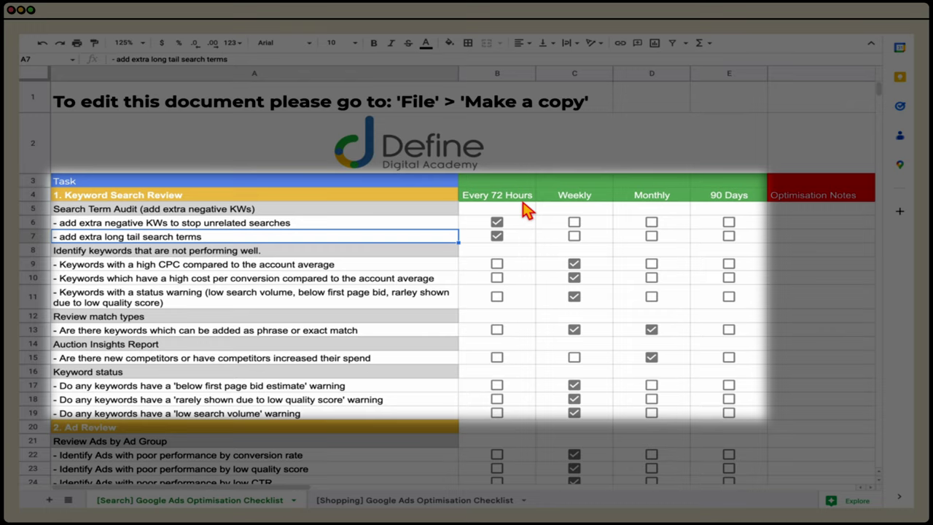
pyautogui.scroll(-3, 412, 302)
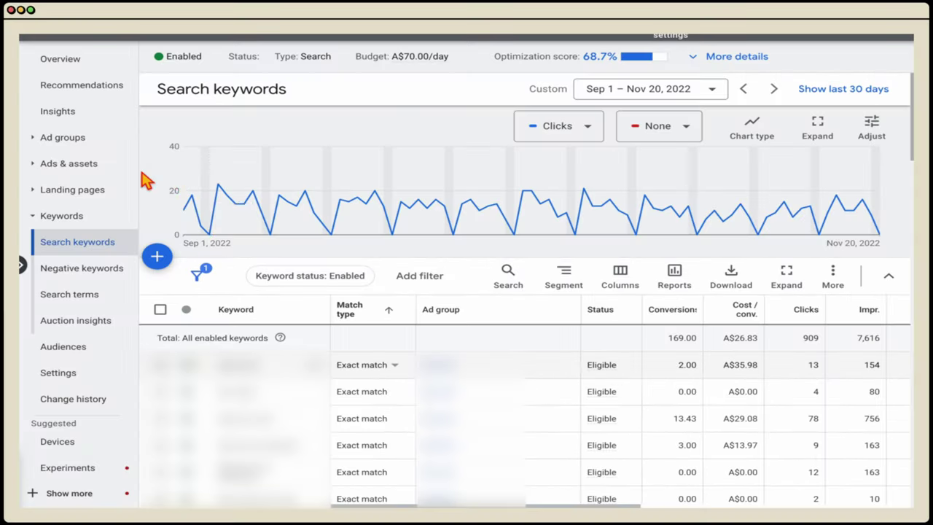
# Open the ad group's Ads list and review both ads over the last 30 days
pyautogui.click(102, 149)
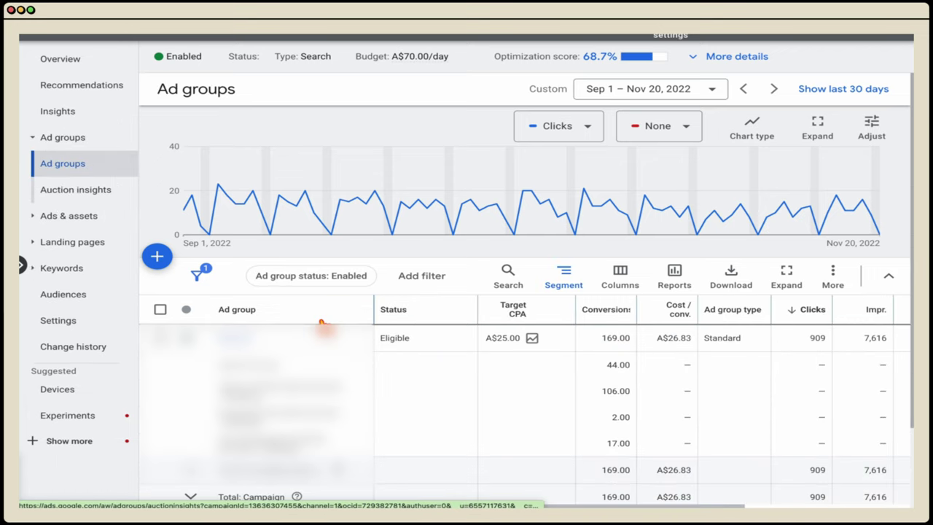
pyautogui.click(99, 120)
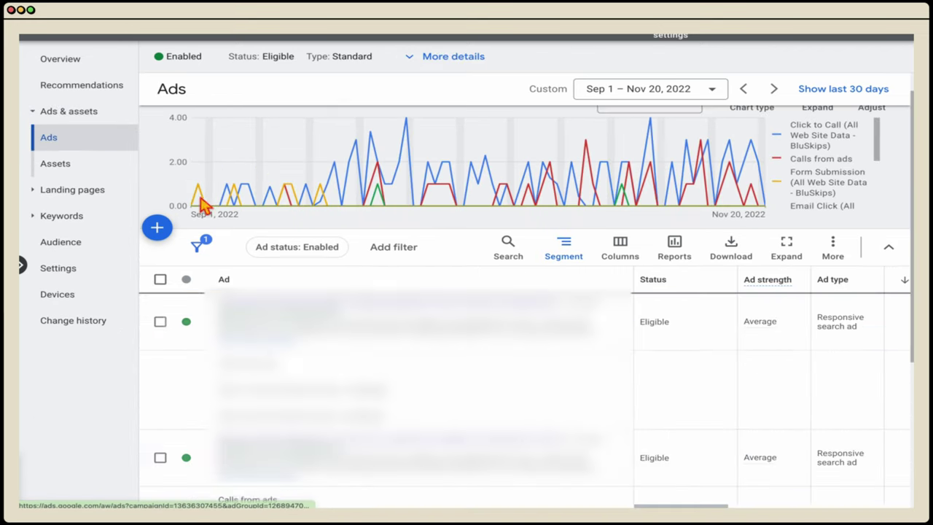
pyautogui.scroll(-1, 667, 150)
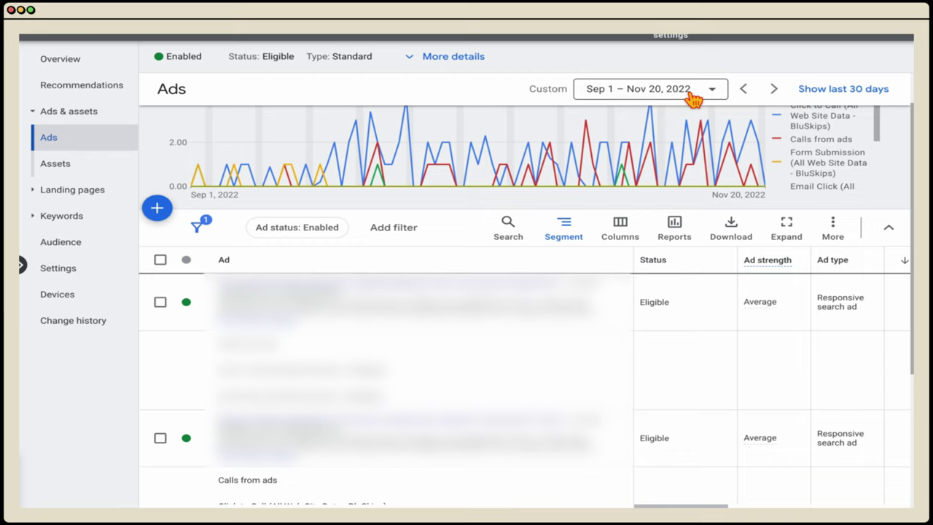
pyautogui.click(691, 94)
pyautogui.click(576, 321)
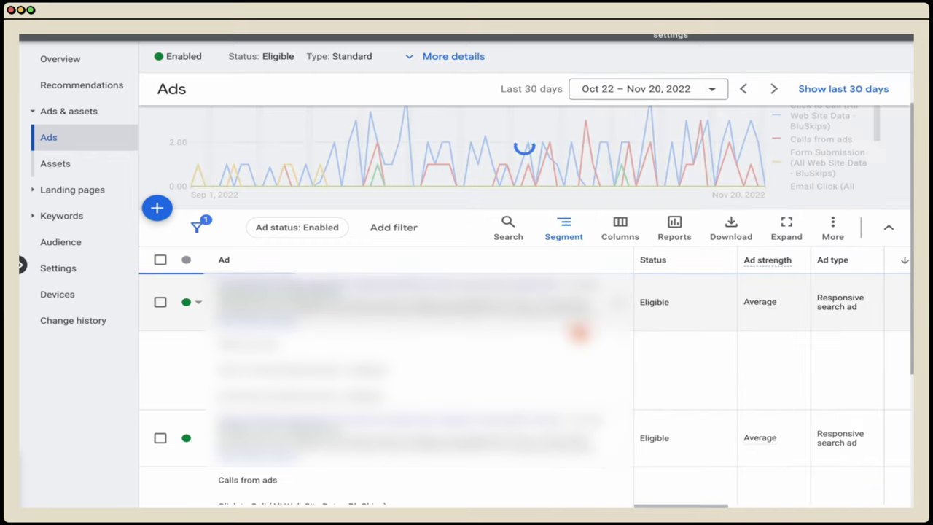
pyautogui.hscroll(5, 590, 433)
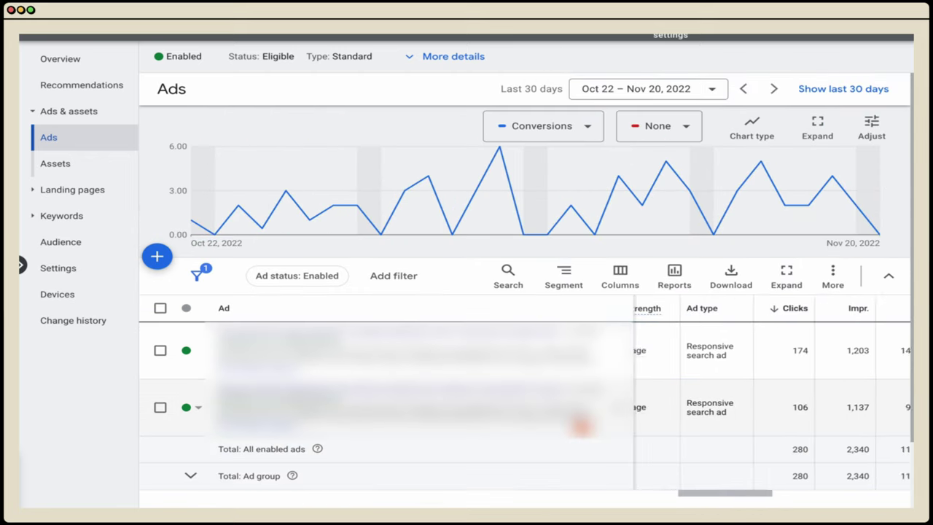
pyautogui.hscroll(2, 772, 394)
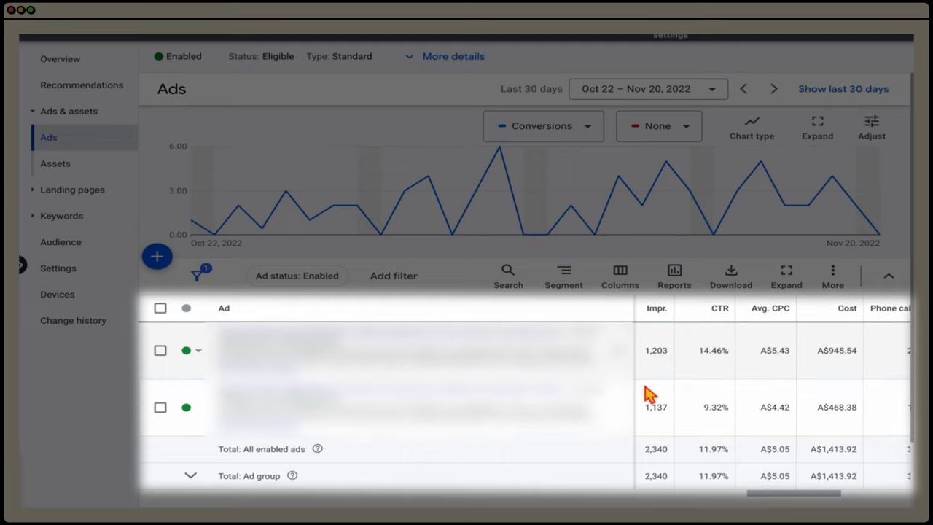
pyautogui.hscroll(5, 658, 408)
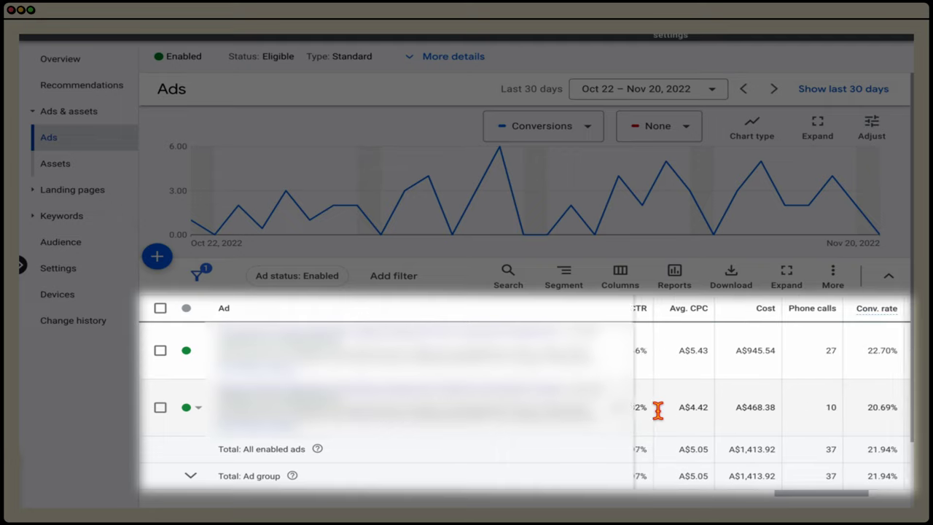
pyautogui.hscroll(-3, 658, 410)
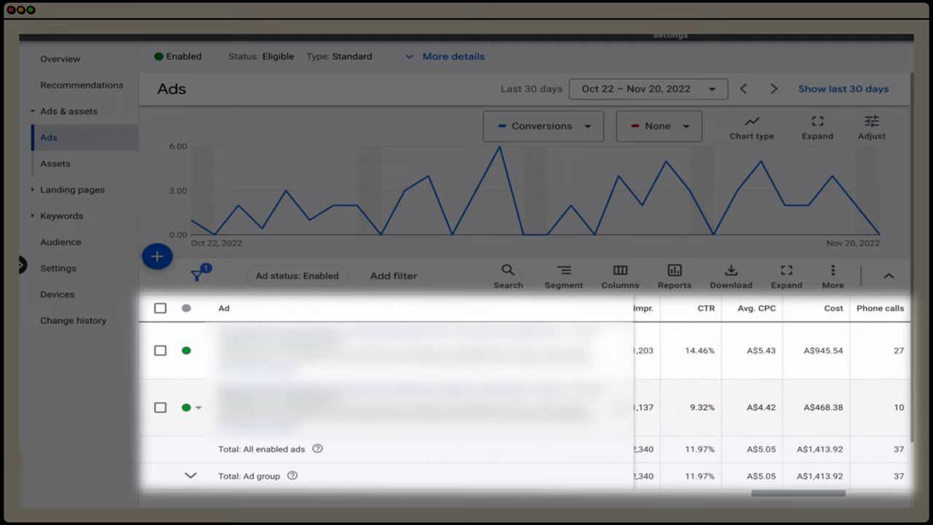
pyautogui.hscroll(5, 704, 397)
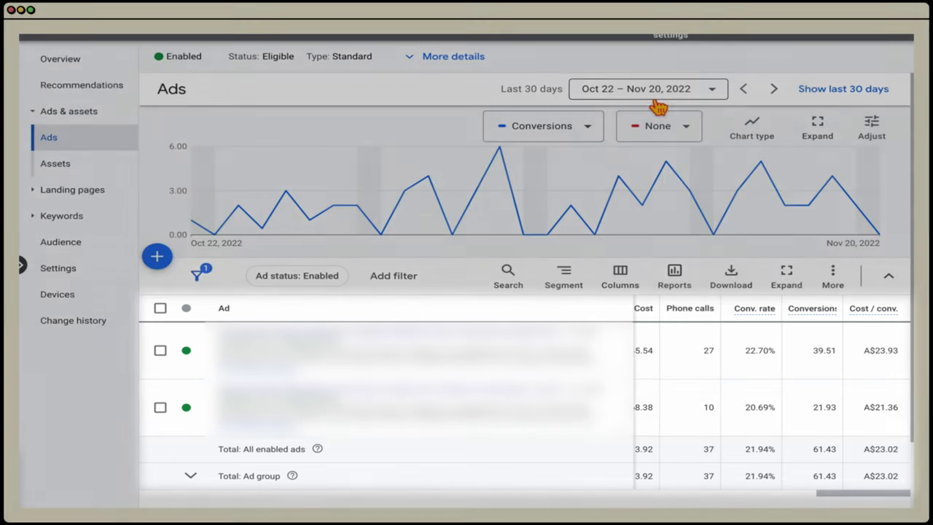
# Switch the date range to the last 7 days, then to the last 14 days (Nov 7–20, 2022)
pyautogui.click(656, 99)
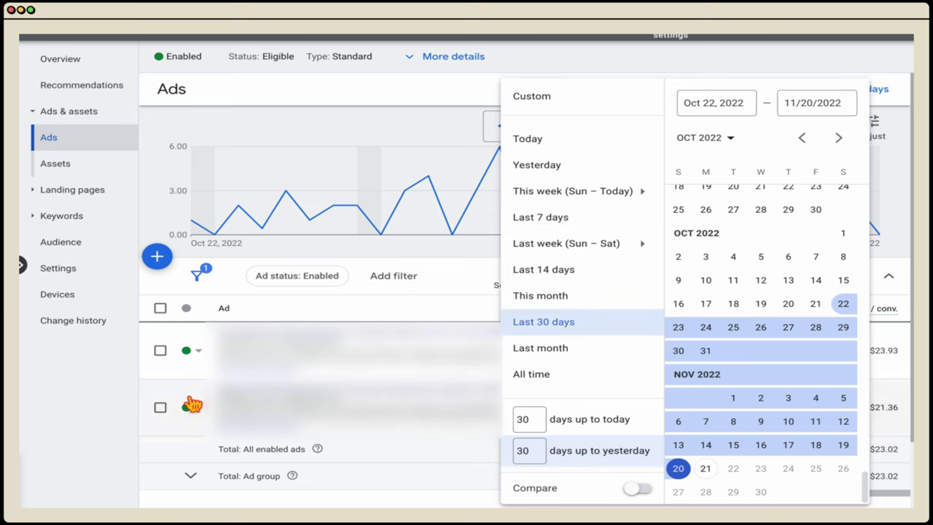
pyautogui.click(79, 396)
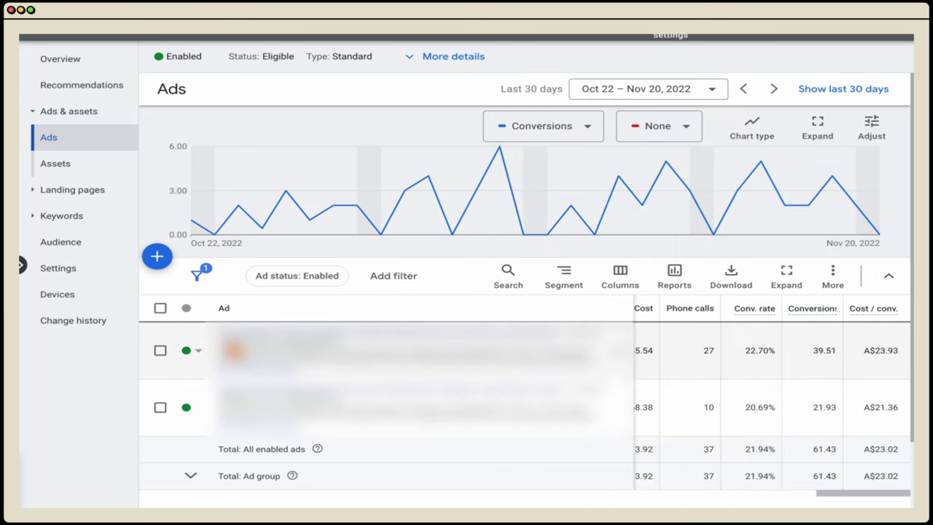
pyautogui.click(665, 93)
pyautogui.click(587, 219)
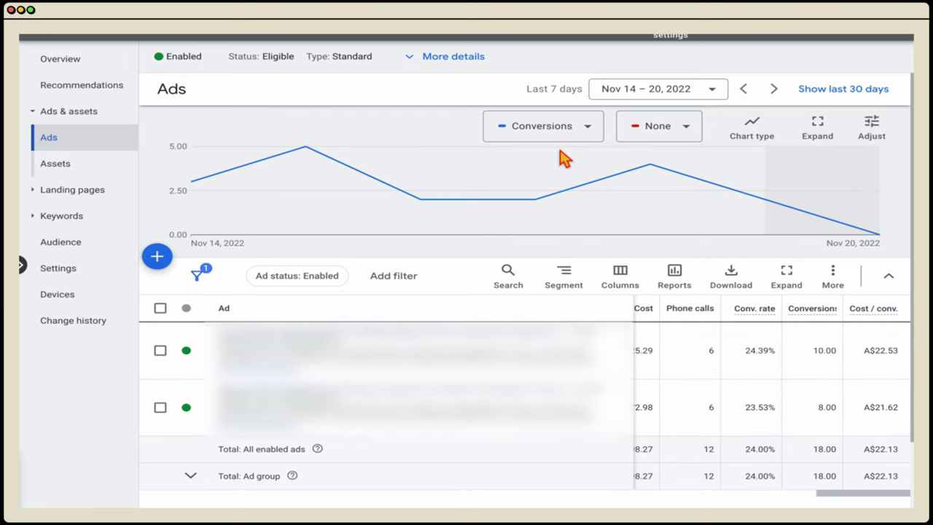
pyautogui.click(631, 87)
pyautogui.click(592, 271)
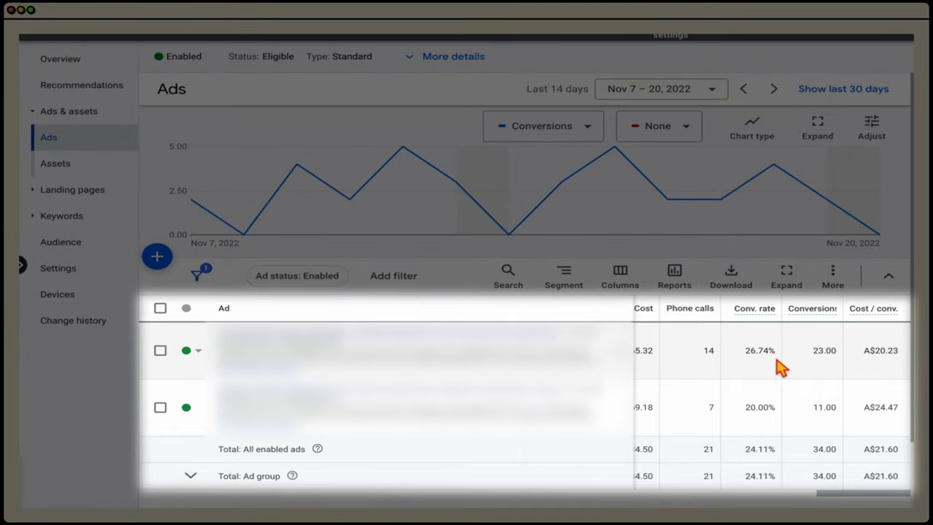
pyautogui.hscroll(-10, 765, 364)
pyautogui.hscroll(5, 762, 368)
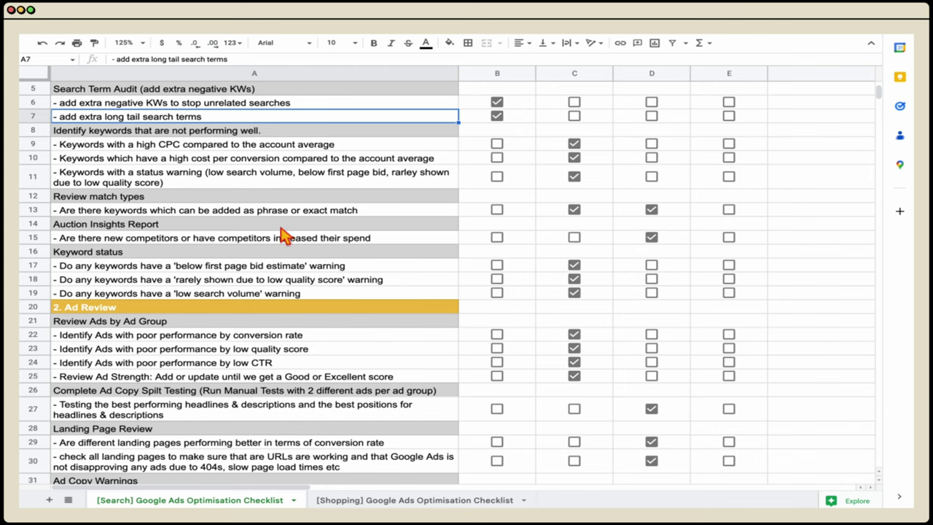
# Enter '28th Nov: waiting to see further data' in F22 for the conversion-rate task, then undo it
pyautogui.hscroll(5, 805, 350)
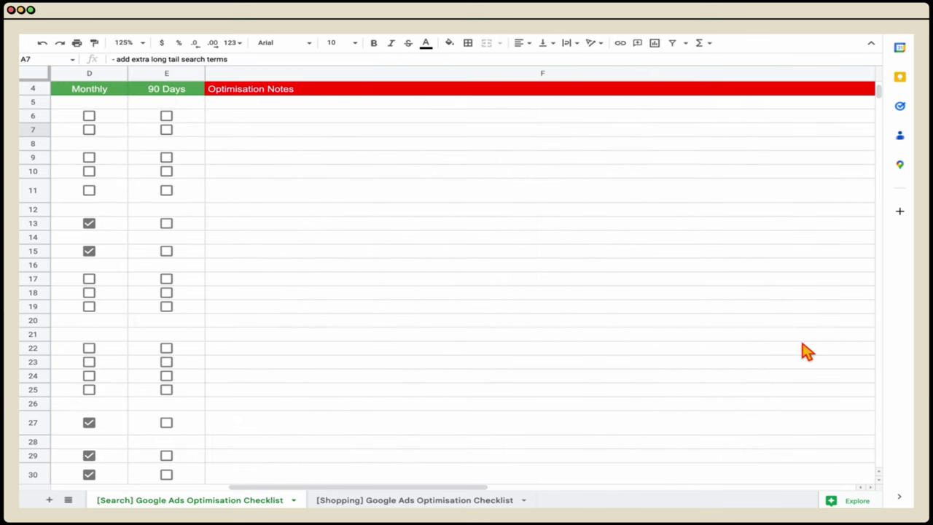
pyautogui.hscroll(-5, 547, 357)
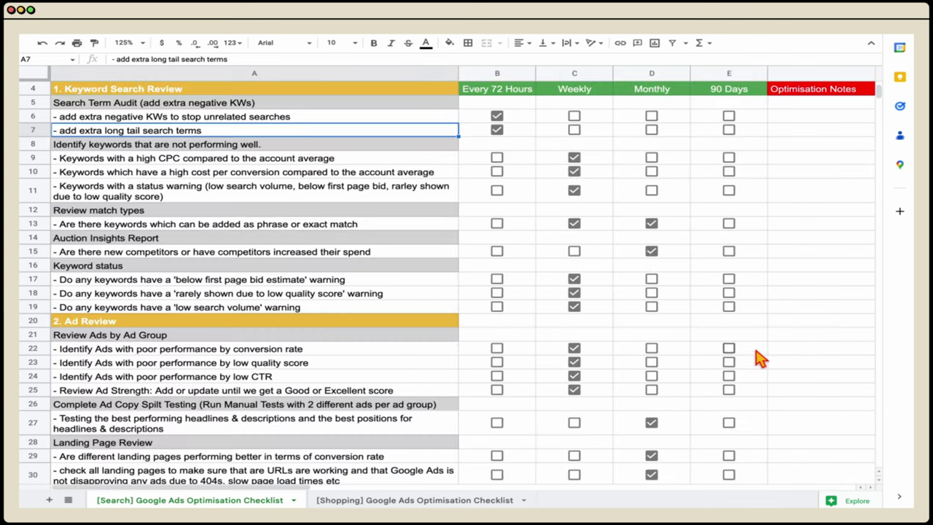
pyautogui.click(809, 353)
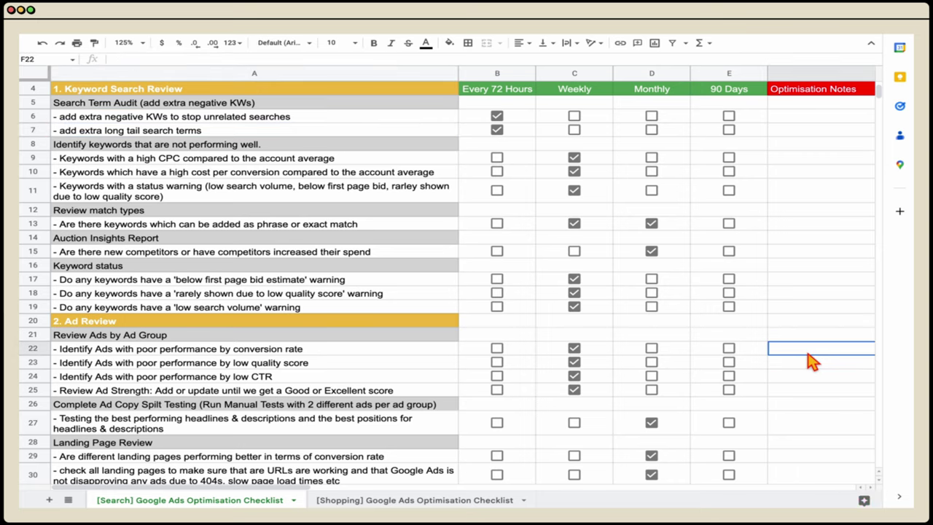
pyautogui.write('28th Nov: waiting to see further data')
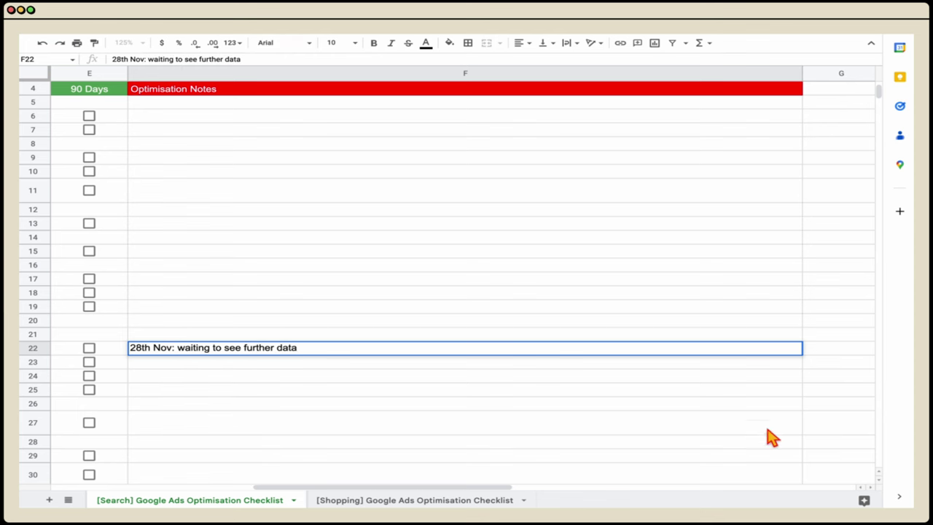
pyautogui.click(467, 421)
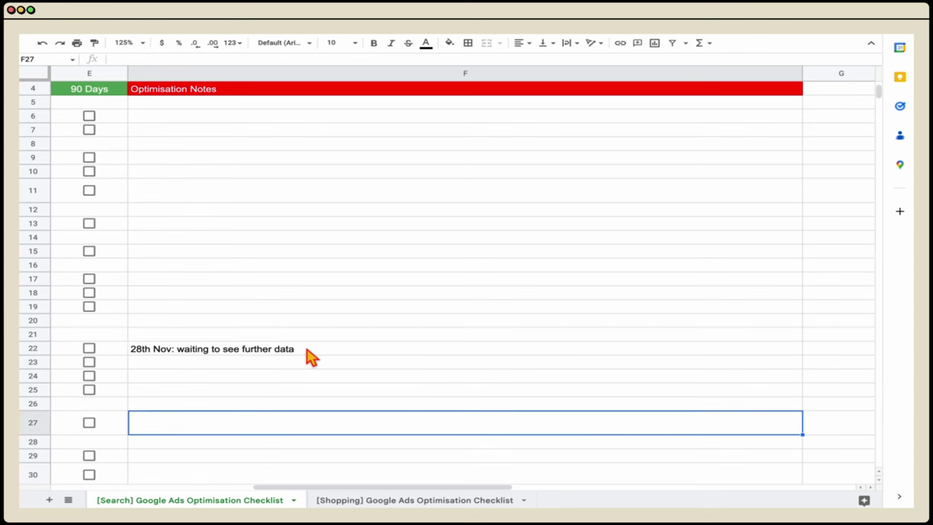
pyautogui.hscroll(-5, 310, 357)
pyautogui.press('super+z')
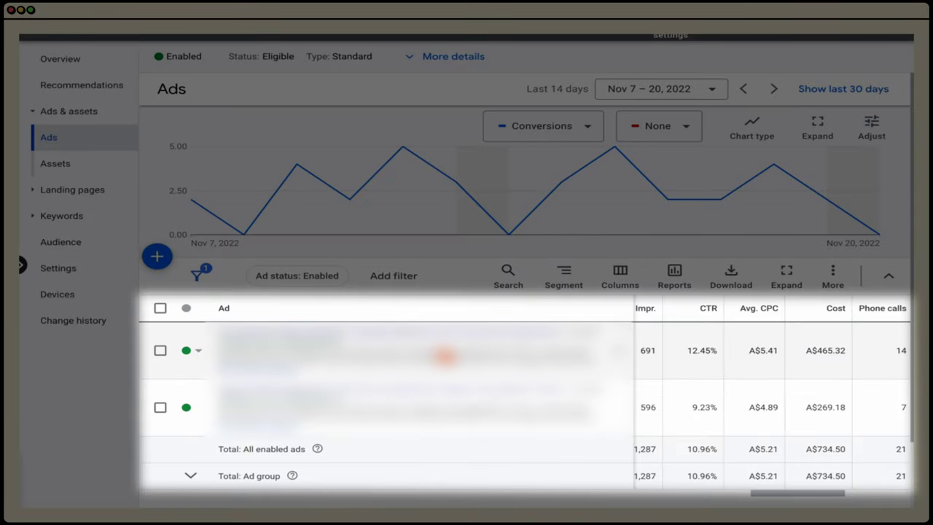
# Change the ad's pinned first headline to {Keyword:Waste Skip Bins}
pyautogui.click(617, 362)
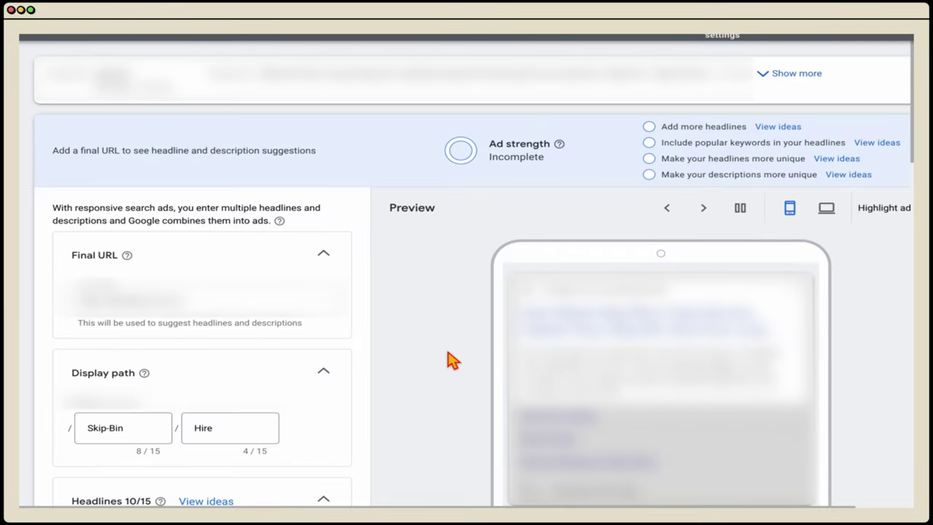
pyautogui.scroll(-5, 394, 322)
pyautogui.scroll(1, 394, 322)
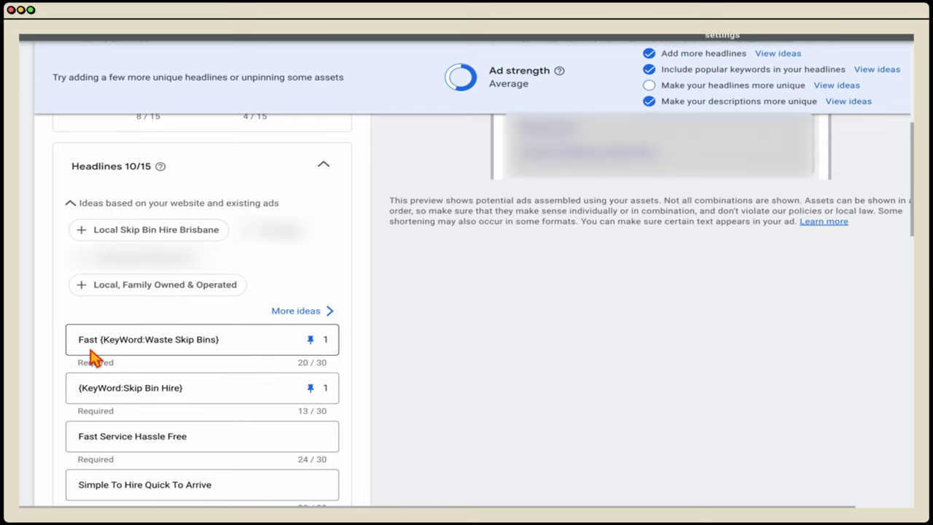
pyautogui.scroll(5, 444, 393)
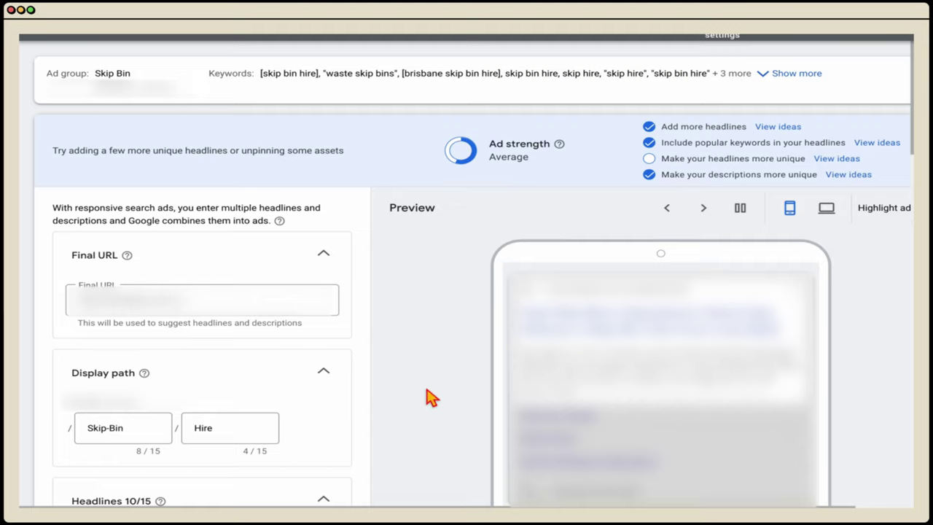
# Cycle through the ad preview combinations and check that Ad strength reads Average
pyautogui.click(667, 208)
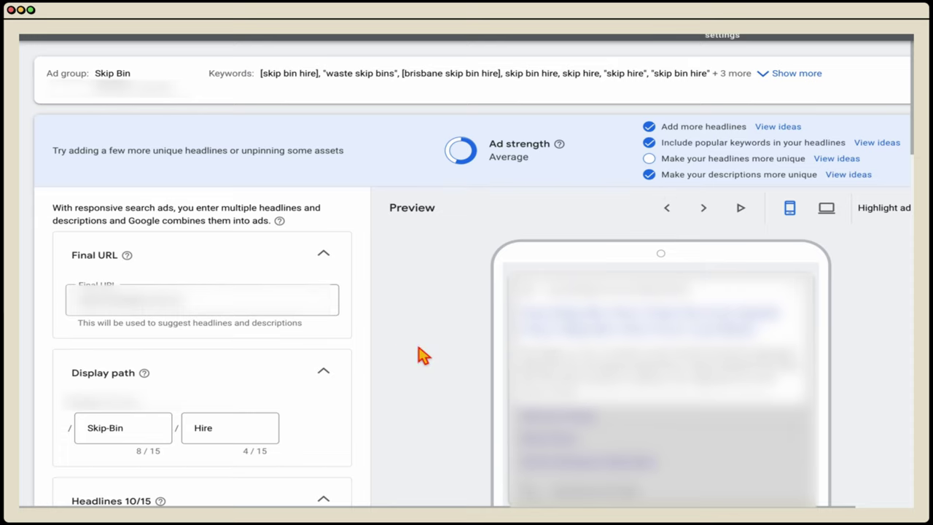
pyautogui.scroll(-10, 405, 354)
pyautogui.scroll(-3, 404, 354)
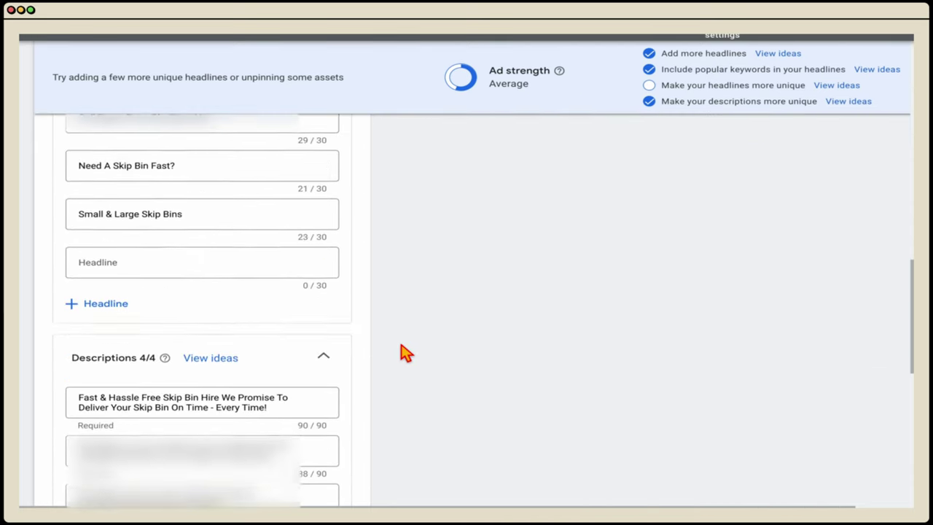
pyautogui.scroll(4, 404, 354)
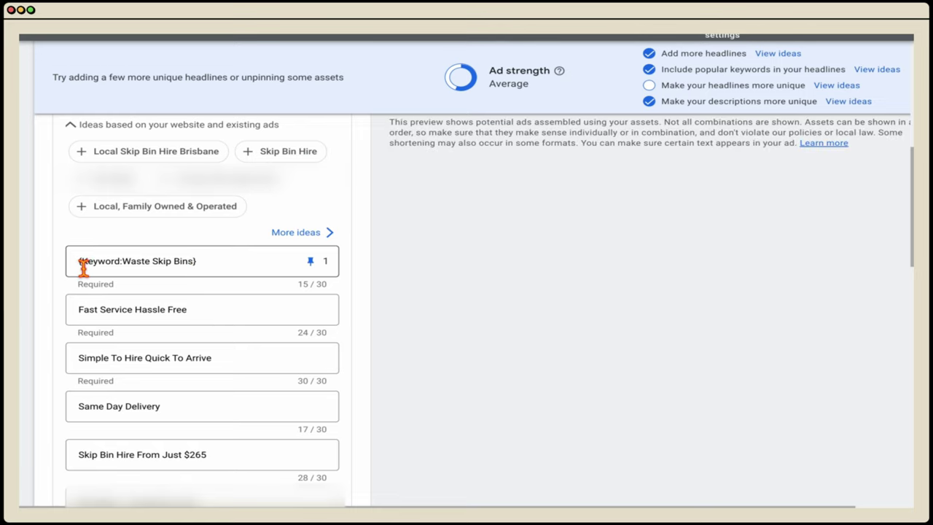
pyautogui.scroll(-2, 199, 315)
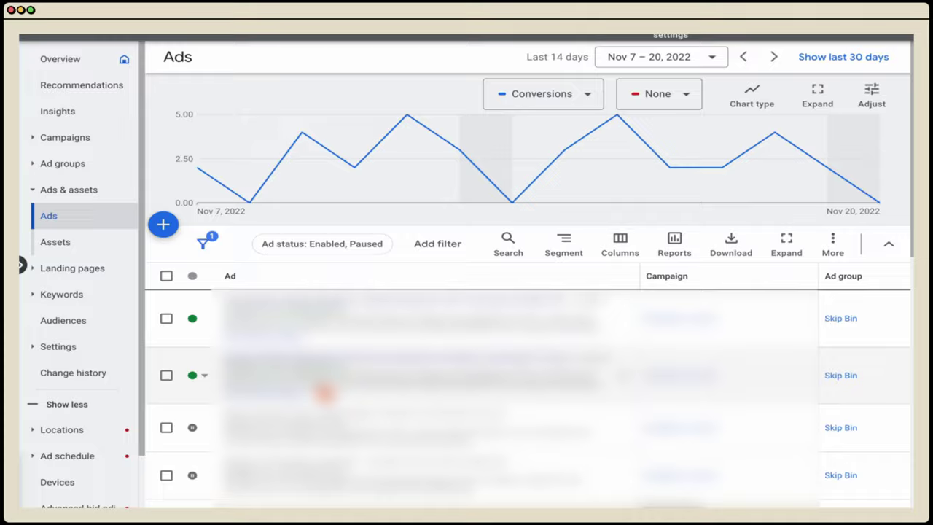
pyautogui.scroll(-1, 325, 394)
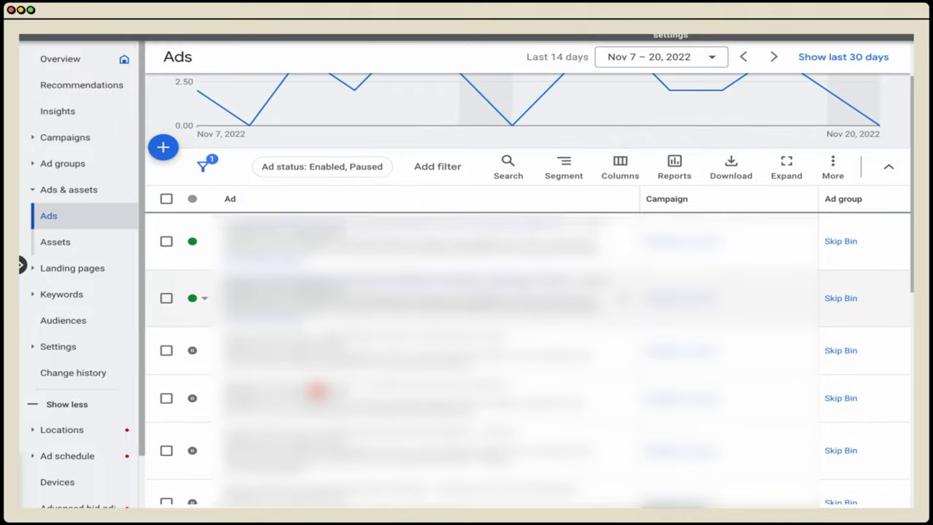
pyautogui.scroll(-1, 317, 389)
pyautogui.scroll(2, 317, 389)
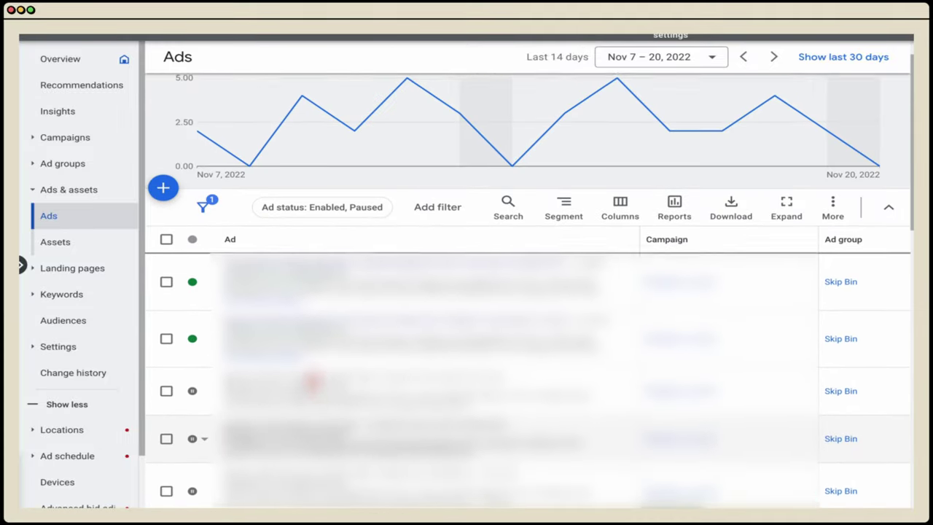
pyautogui.scroll(-2, 326, 392)
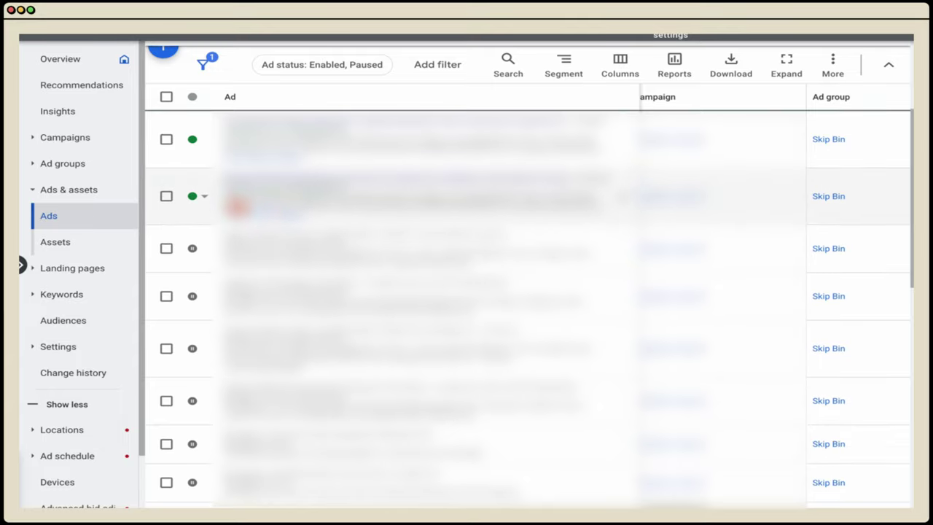
# Copy the second enabled Skip Bin ad with Edit > Copy and paste a duplicate
pyautogui.click(173, 201)
pyautogui.click(271, 68)
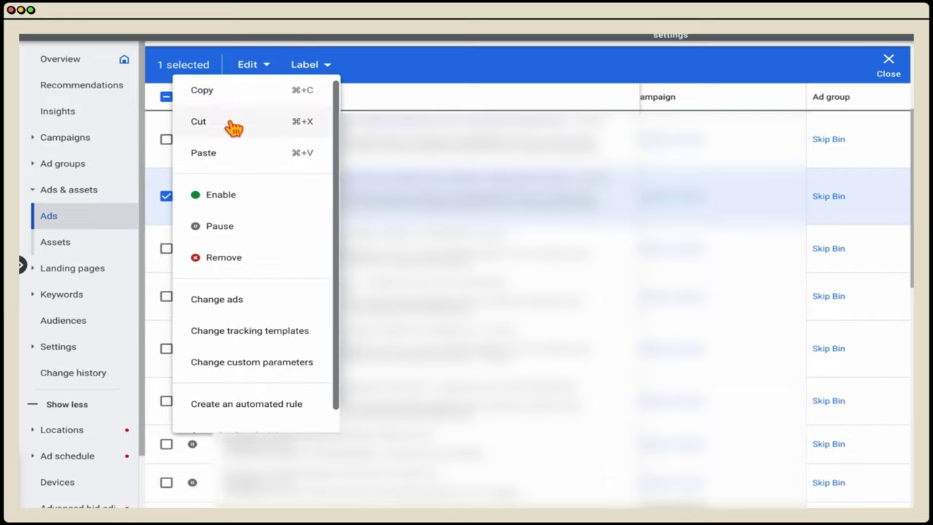
pyautogui.click(252, 92)
pyautogui.click(890, 67)
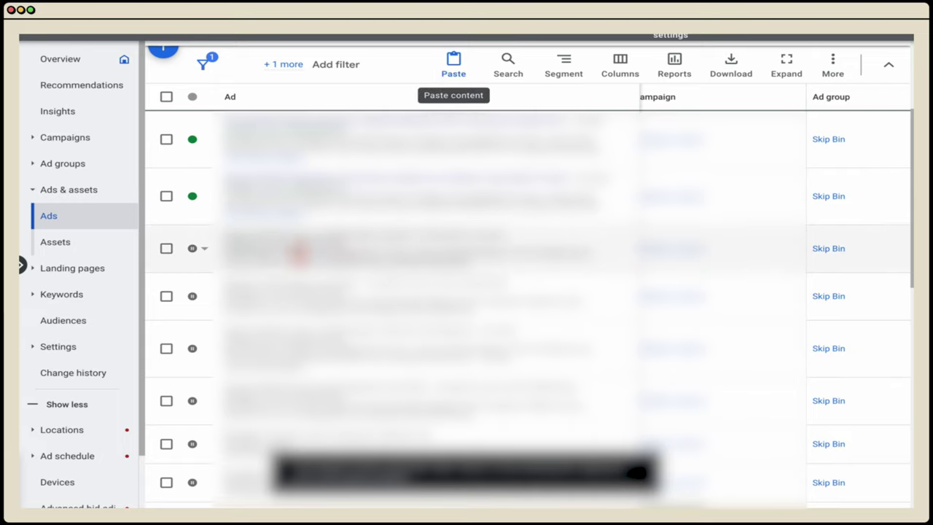
pyautogui.hscroll(5, 346, 375)
pyautogui.hscroll(-2, 345, 372)
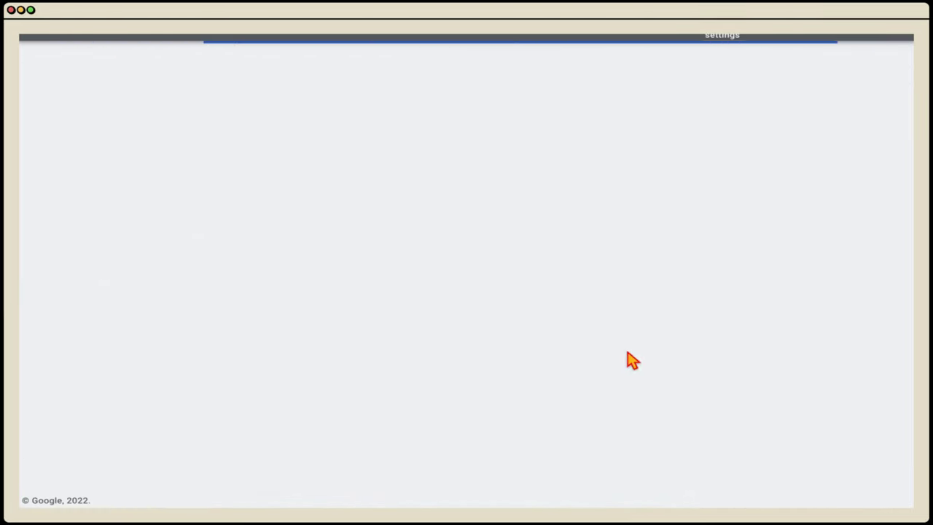
# Review the duplicate's 15 headlines, including 'Skip Bin Hire From Just $240', and its Good rating
pyautogui.scroll(-6, 364, 359)
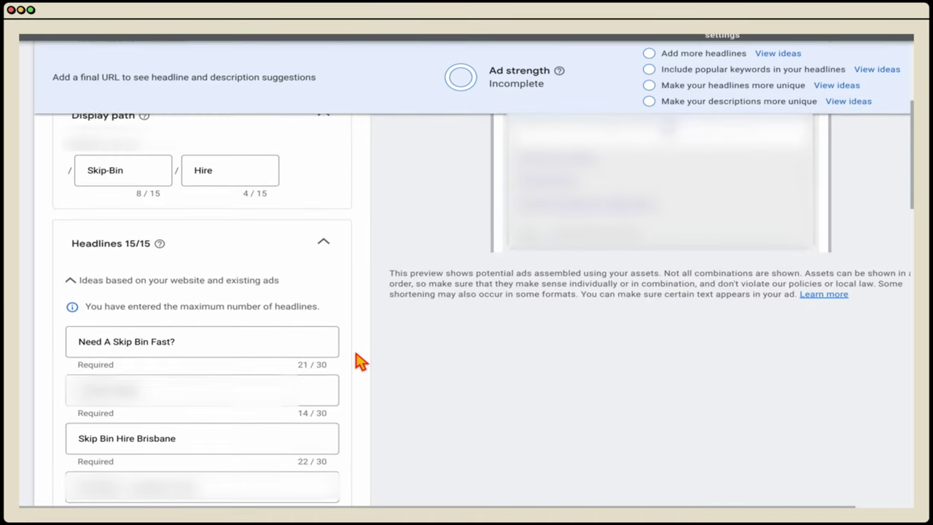
pyautogui.scroll(-4, 359, 361)
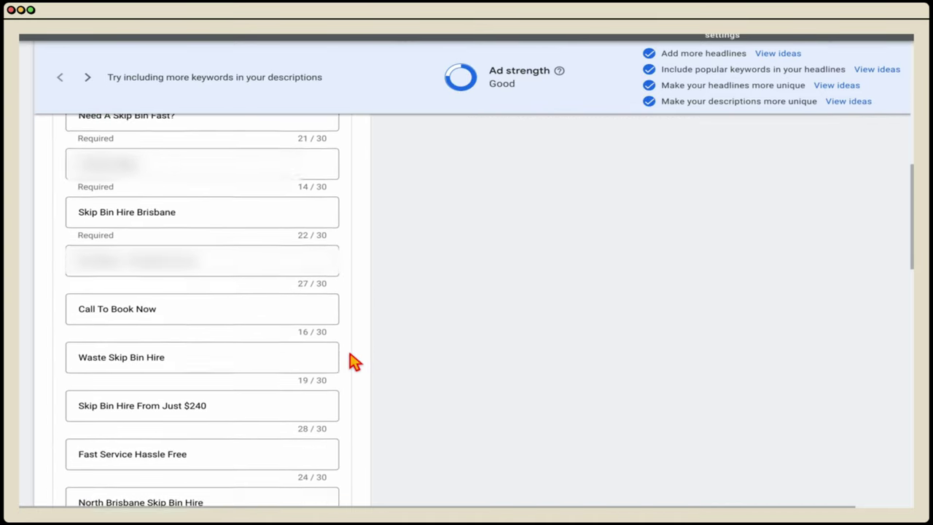
pyautogui.scroll(4, 355, 362)
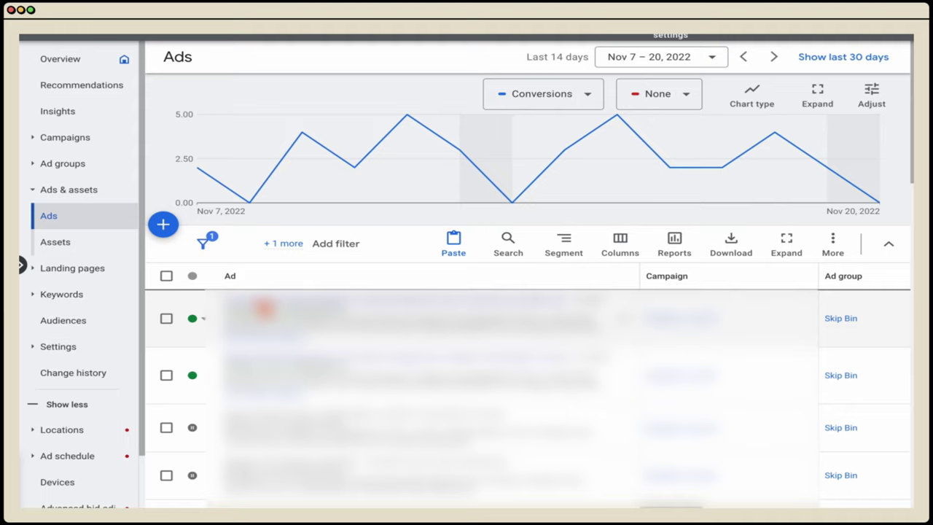
pyautogui.hscroll(10, 264, 309)
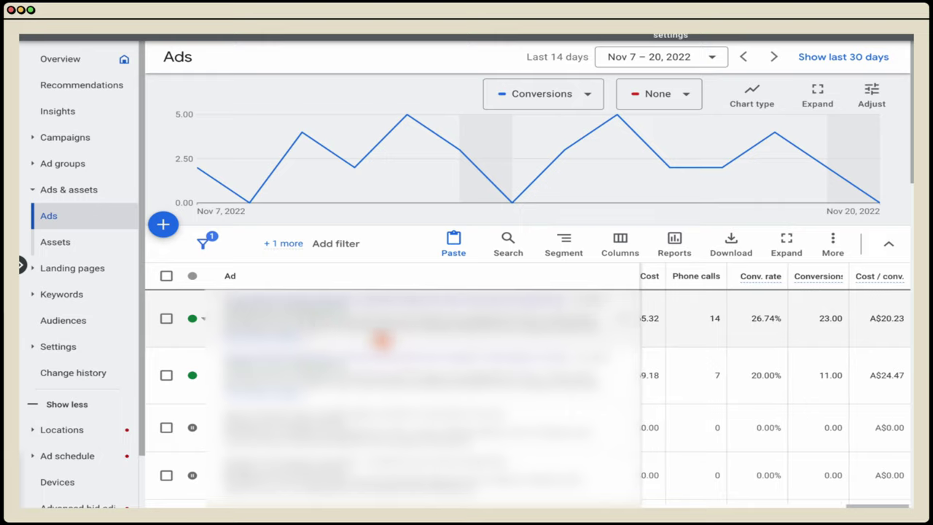
pyautogui.hscroll(-5, 537, 333)
pyautogui.hscroll(3, 537, 335)
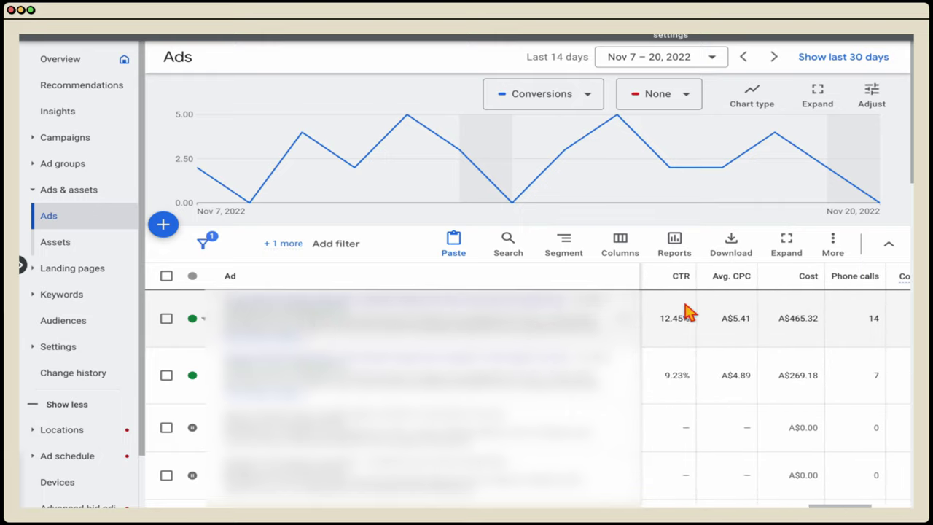
pyautogui.hscroll(5, 686, 299)
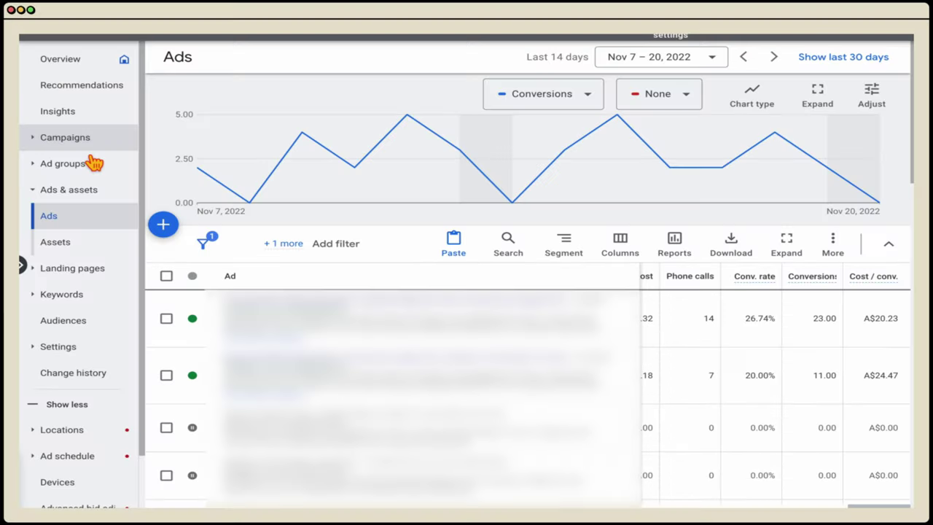
pyautogui.click(103, 329)
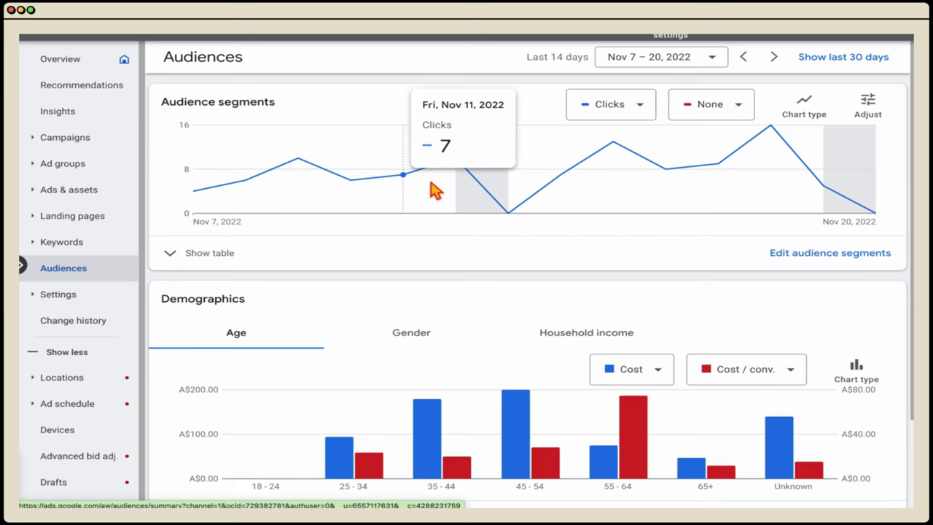
# Set the Audiences report date range to Sep 1 – Nov 20, 2022
pyautogui.click(642, 64)
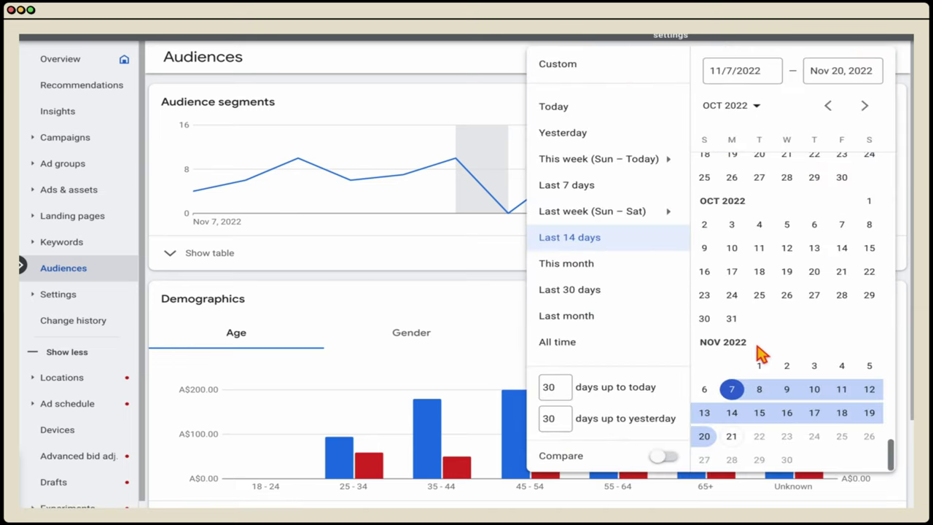
pyautogui.scroll(2, 715, 214)
pyautogui.click(814, 158)
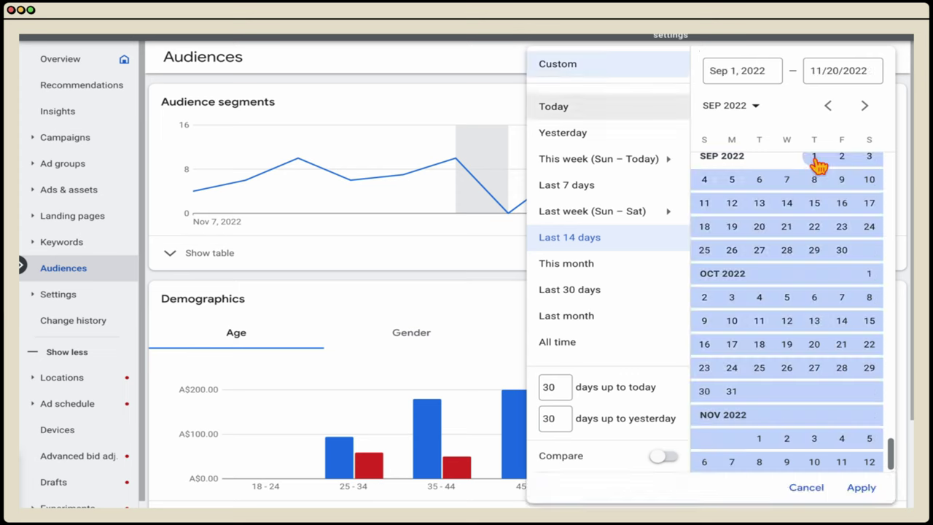
pyautogui.click(860, 487)
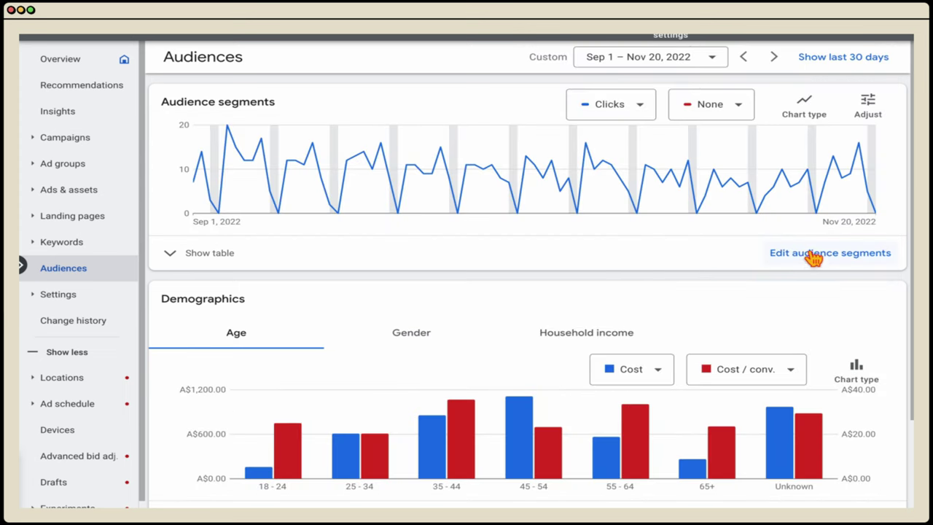
# Inspect the campaign's audience segments in the editor, then close it unchanged
pyautogui.click(809, 255)
pyautogui.click(771, 285)
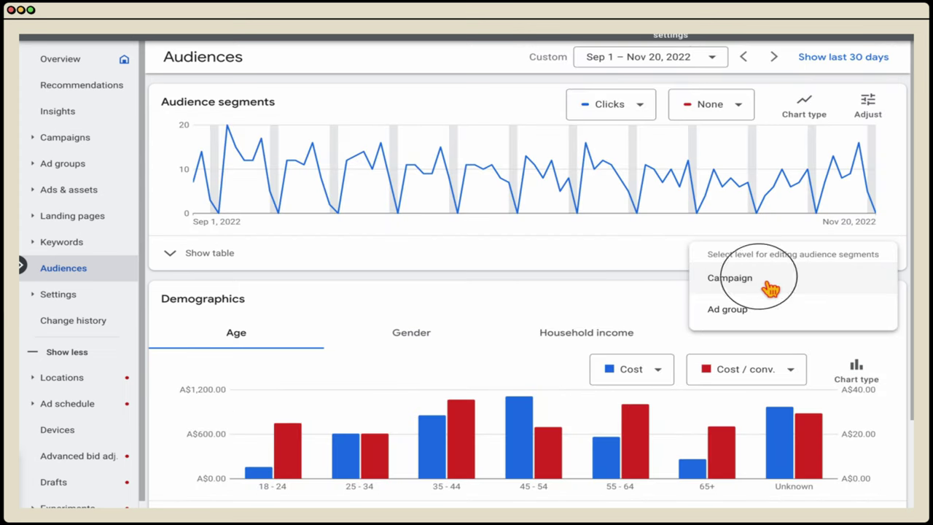
pyautogui.click(463, 249)
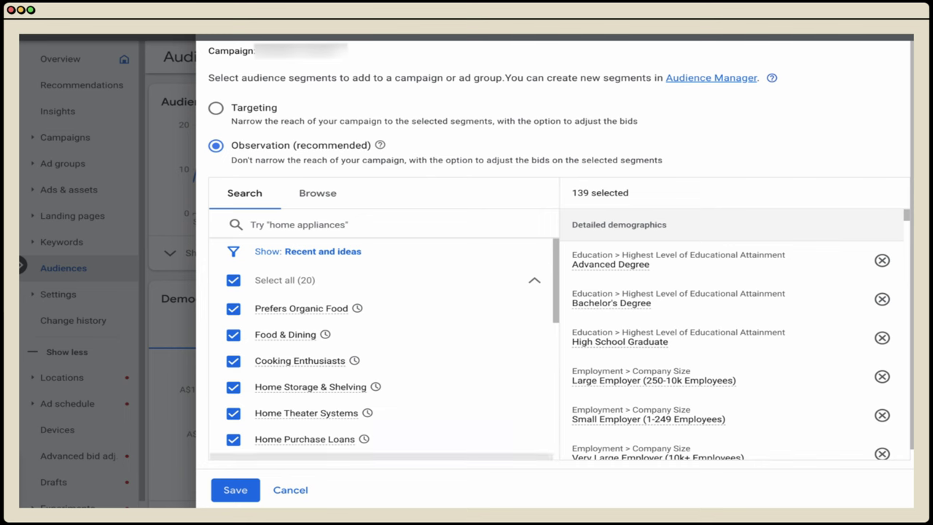
pyautogui.click(290, 489)
pyautogui.click(207, 262)
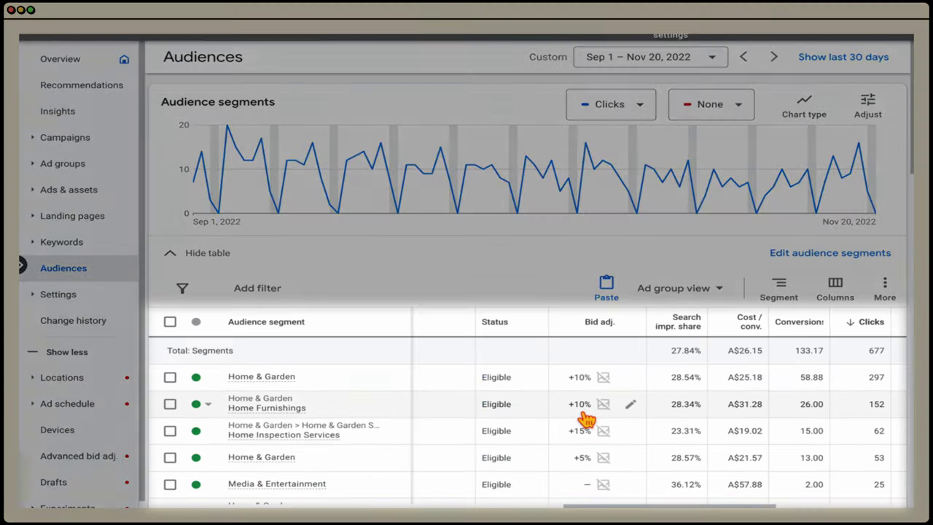
pyautogui.scroll(-10, 587, 419)
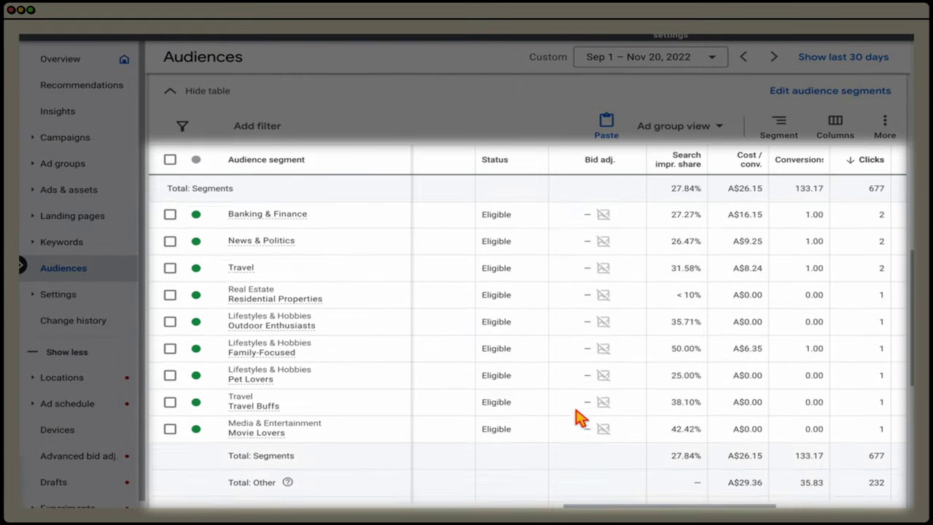
pyautogui.scroll(-3, 579, 417)
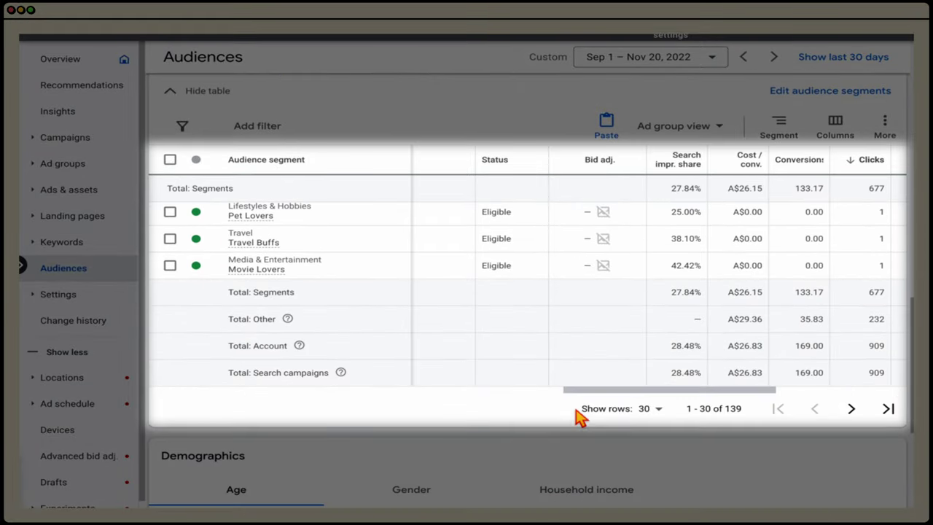
pyautogui.hscroll(1, 866, 355)
pyautogui.doubleClick(858, 352)
pyautogui.scroll(-1, 857, 354)
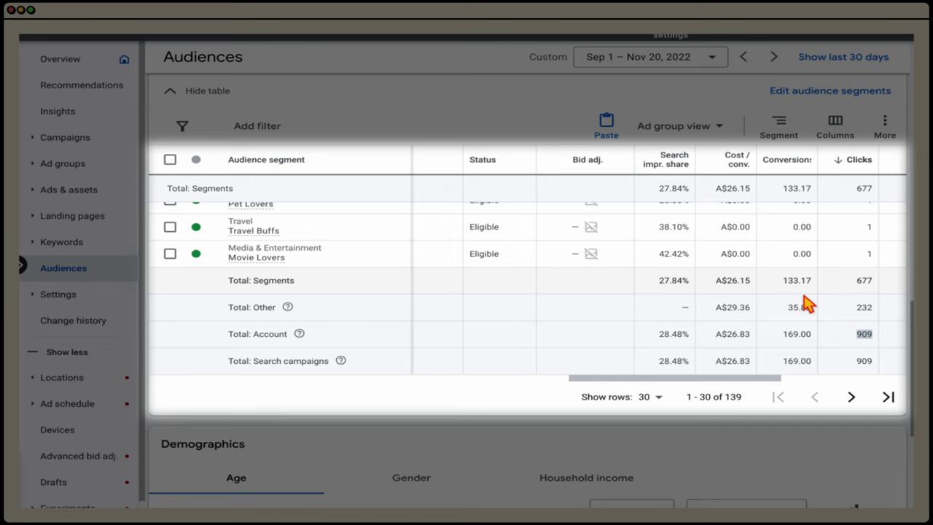
pyautogui.scroll(5, 808, 307)
pyautogui.scroll(5, 805, 299)
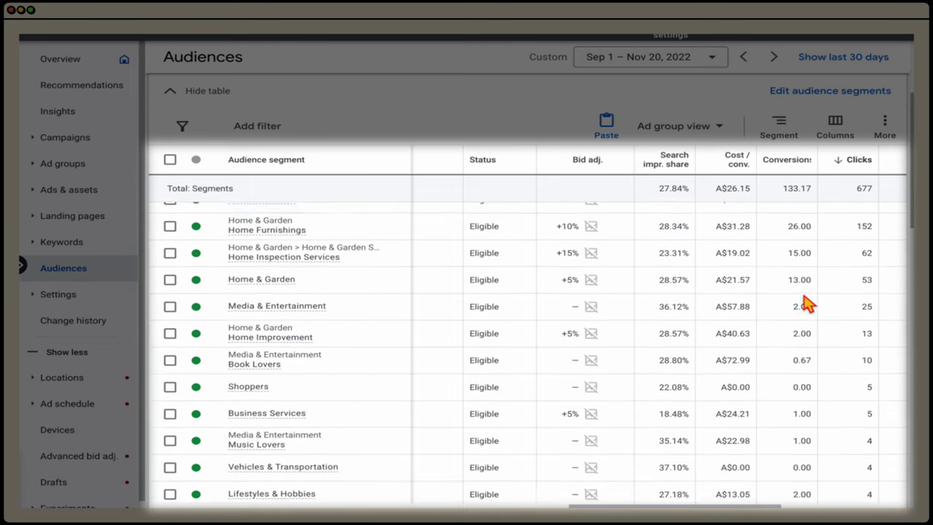
pyautogui.hscroll(3, 805, 299)
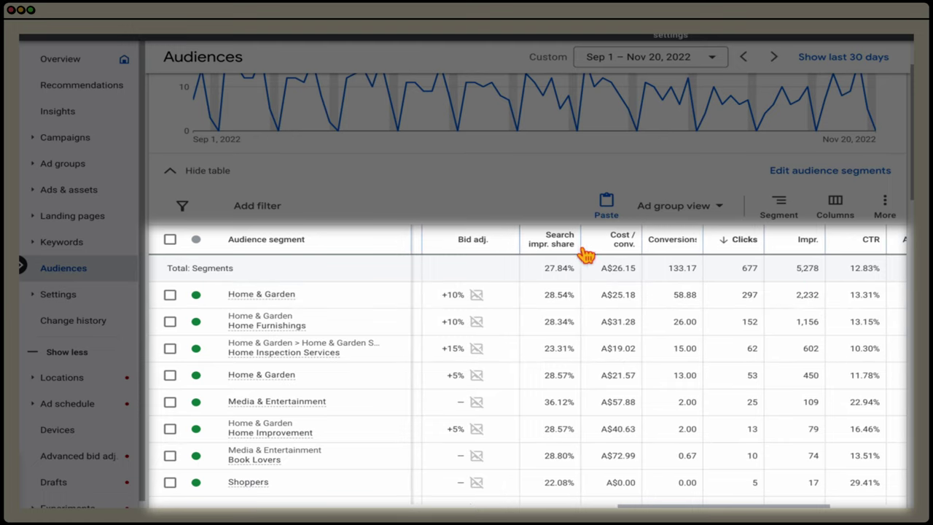
pyautogui.moveTo(554, 248)
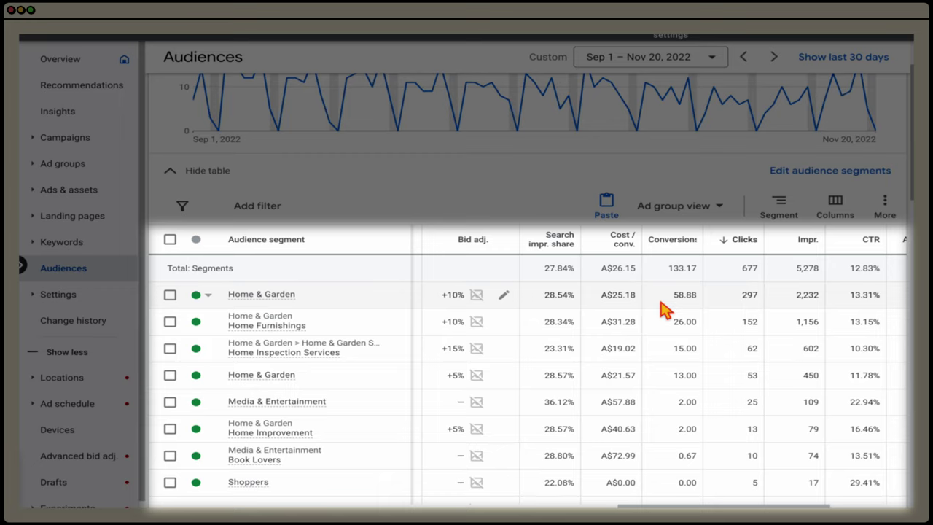
pyautogui.moveTo(627, 255)
pyautogui.moveTo(264, 305)
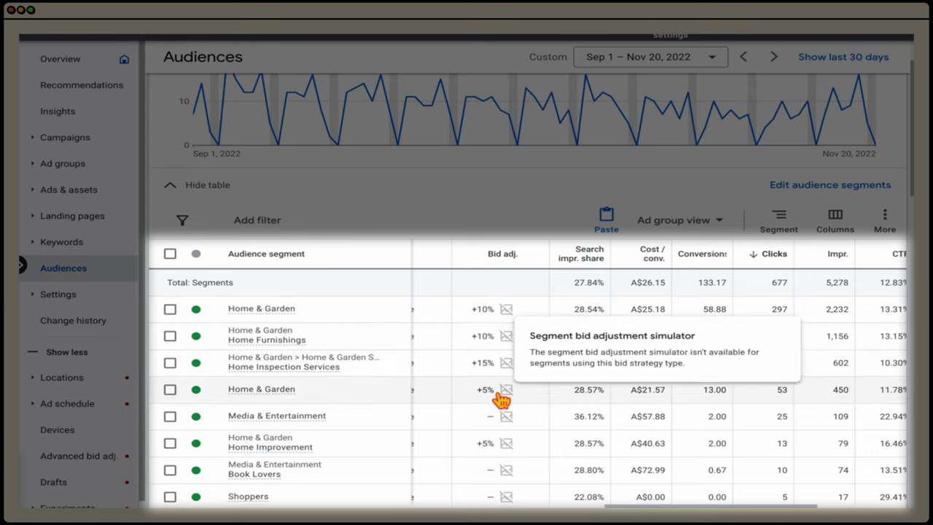
pyautogui.click(169, 363)
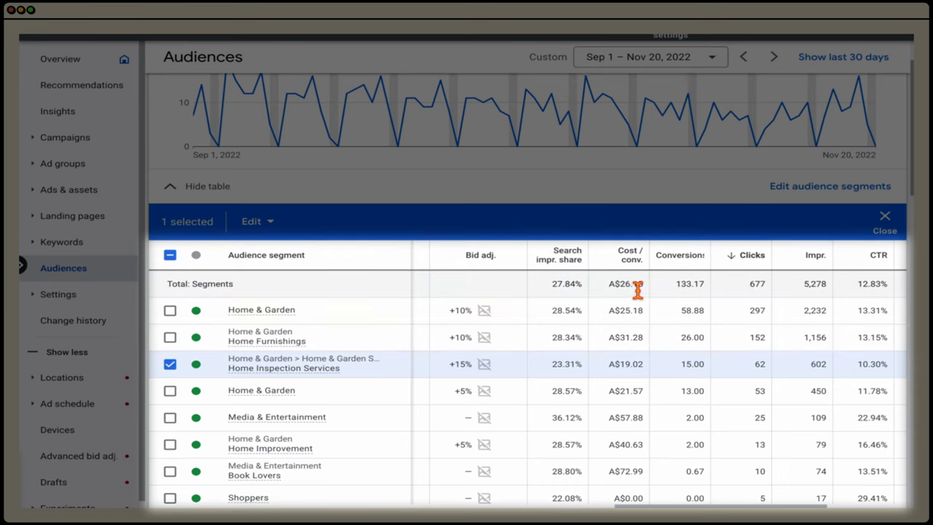
# Raise the Home Inspection Services bid adjustment from +15% to +20%
pyautogui.scroll(-1, 612, 293)
pyautogui.scroll(1, 627, 282)
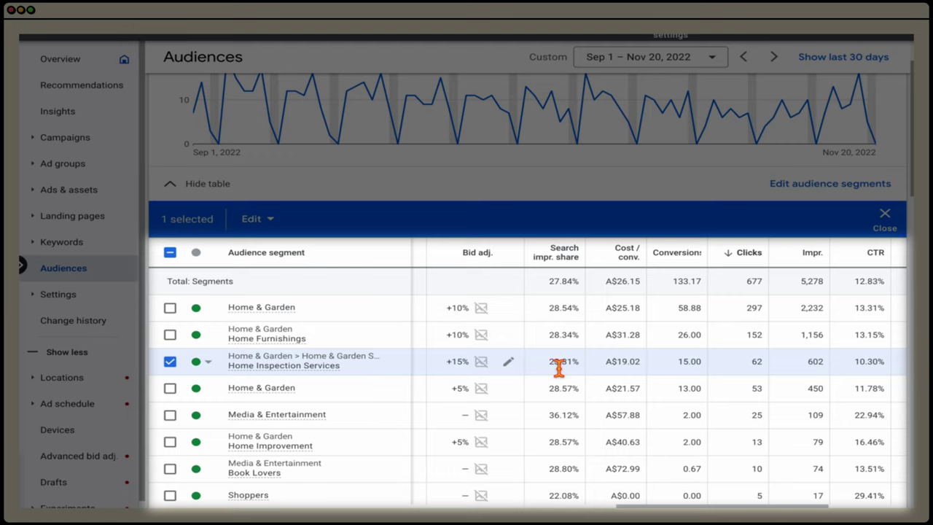
pyautogui.click(508, 362)
pyautogui.doubleClick(616, 400)
pyautogui.write('20')
pyautogui.click(665, 481)
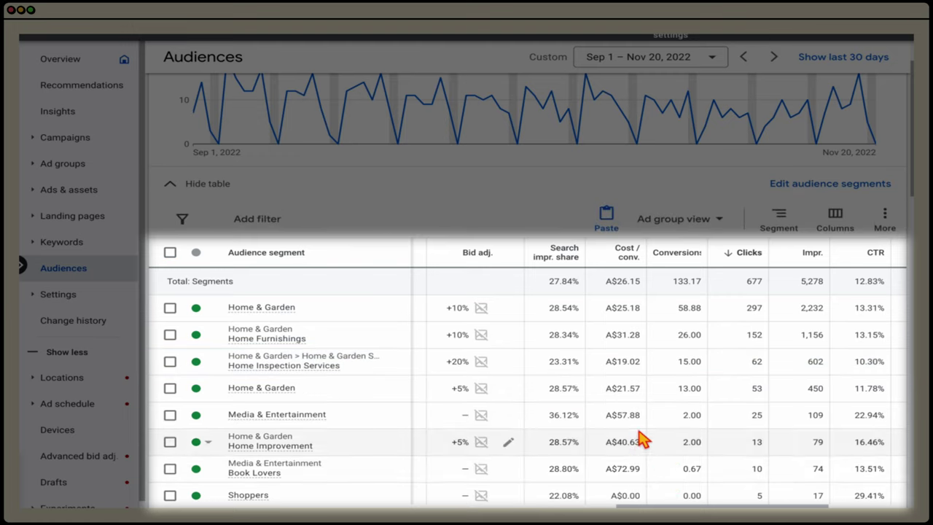
# Sort the audience segments by cost, highest first
pyautogui.hscroll(5, 641, 437)
pyautogui.click(814, 262)
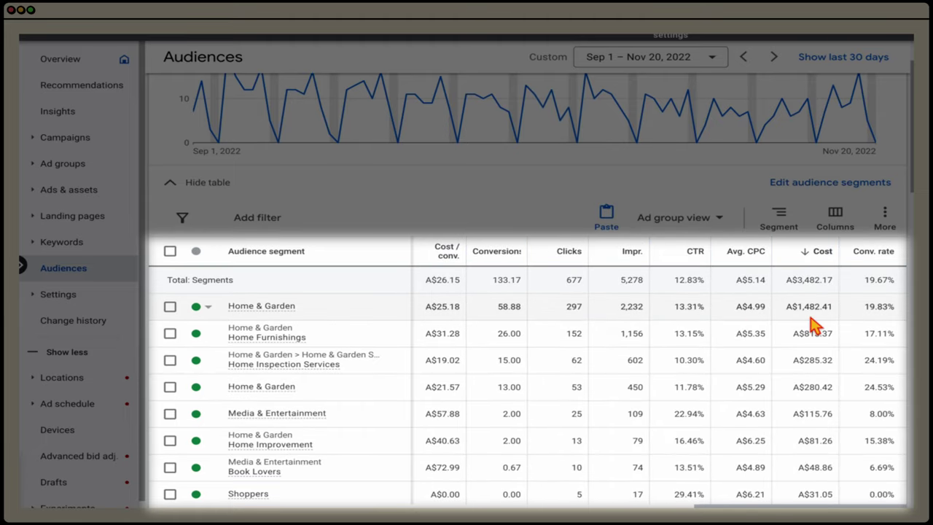
pyautogui.hscroll(-5, 812, 324)
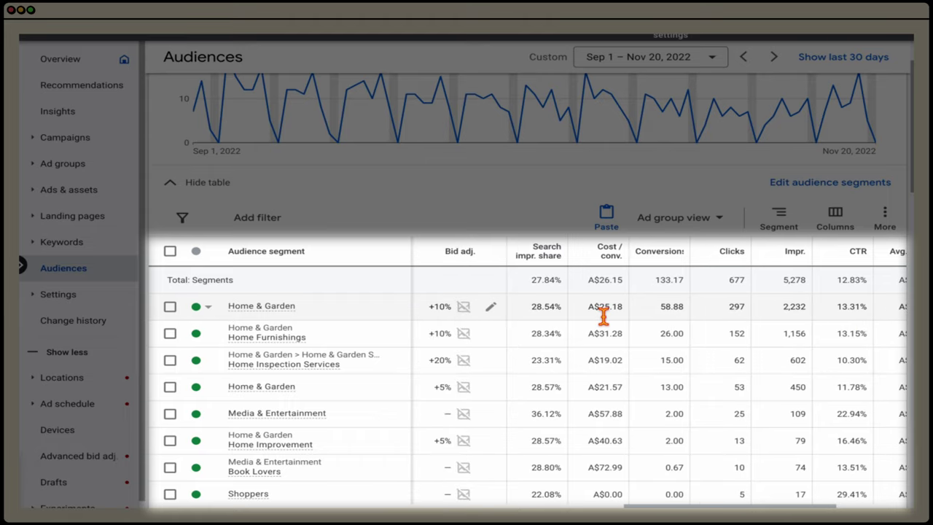
pyautogui.hscroll(5, 611, 315)
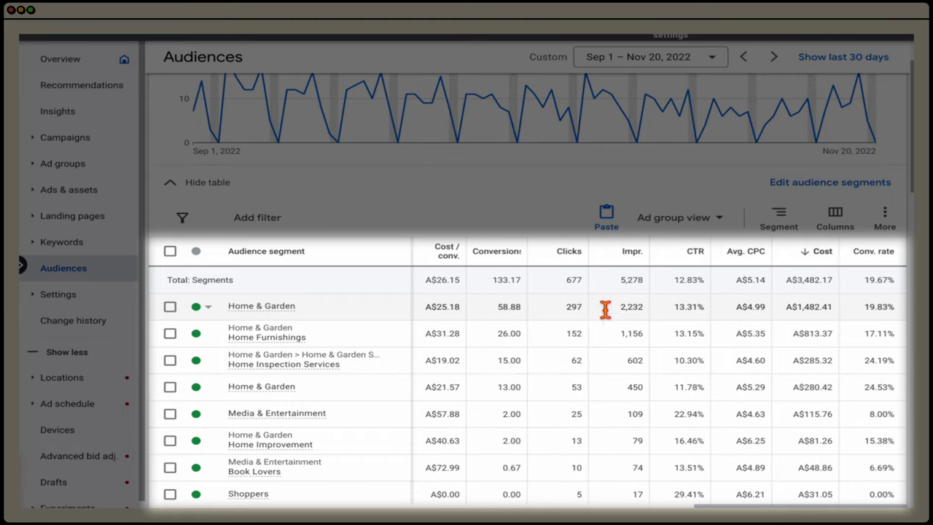
pyautogui.hscroll(-5, 776, 321)
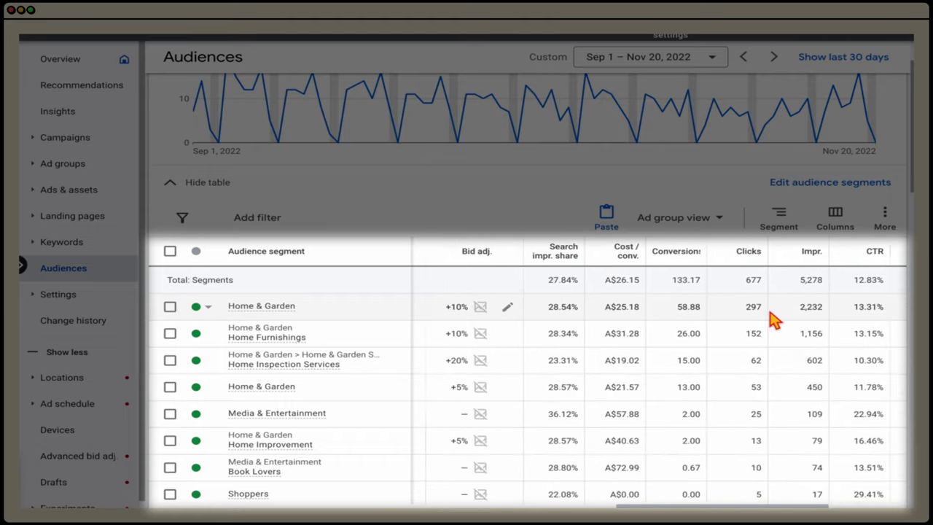
# Open the Home & Garden bid adjustment and cancel, leaving it at +10%
pyautogui.click(170, 306)
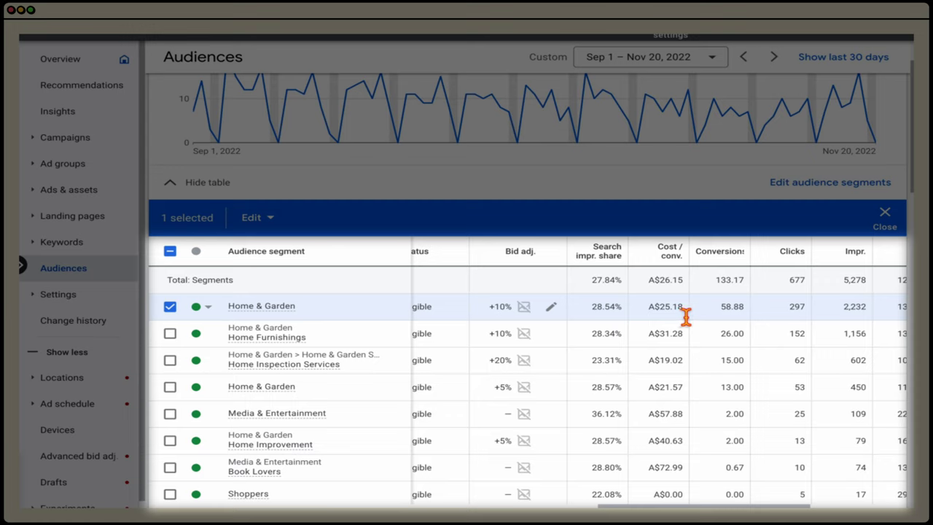
pyautogui.click(551, 307)
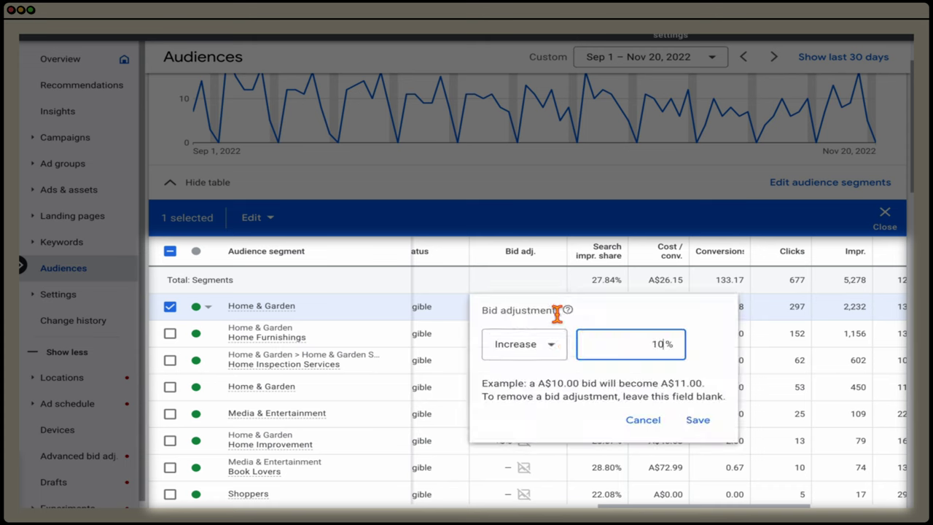
pyautogui.click(557, 350)
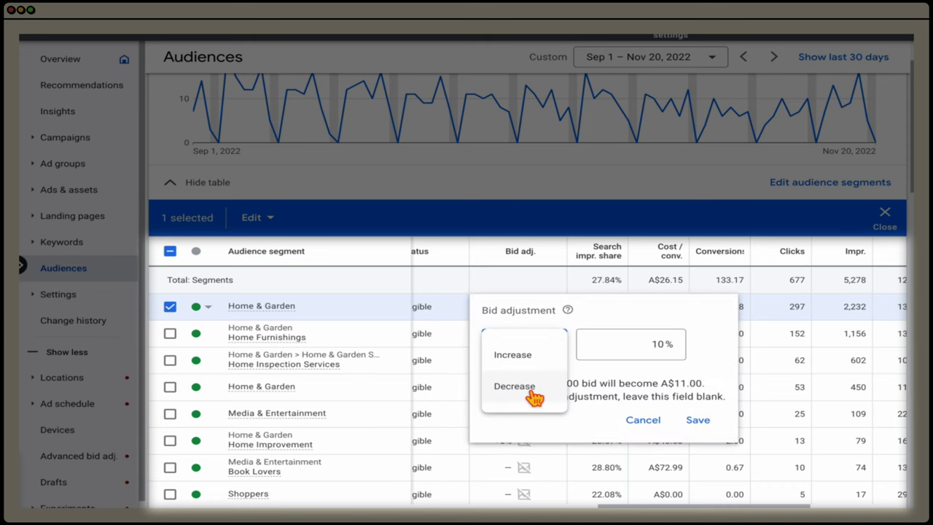
pyautogui.click(659, 423)
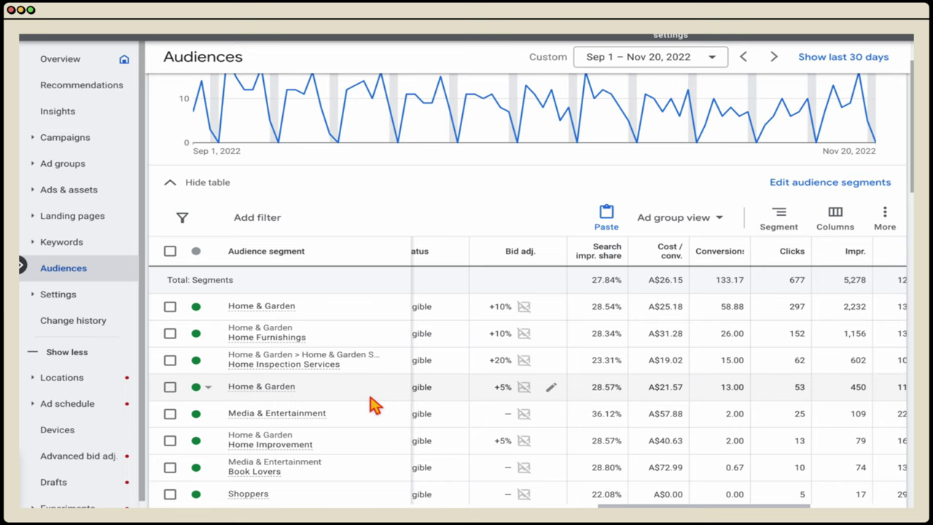
pyautogui.scroll(1, 374, 400)
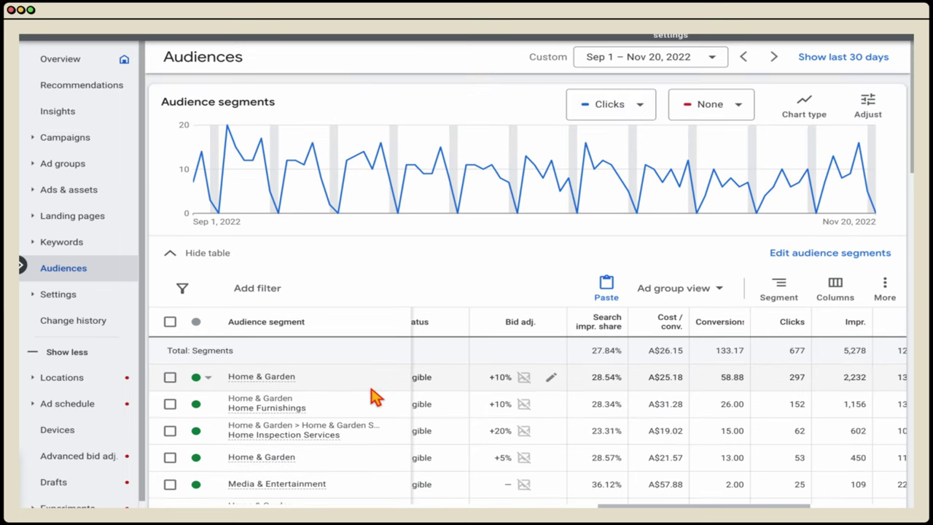
# Expand the age demographics table below the age chart and review its columns
pyautogui.scroll(-10, 373, 397)
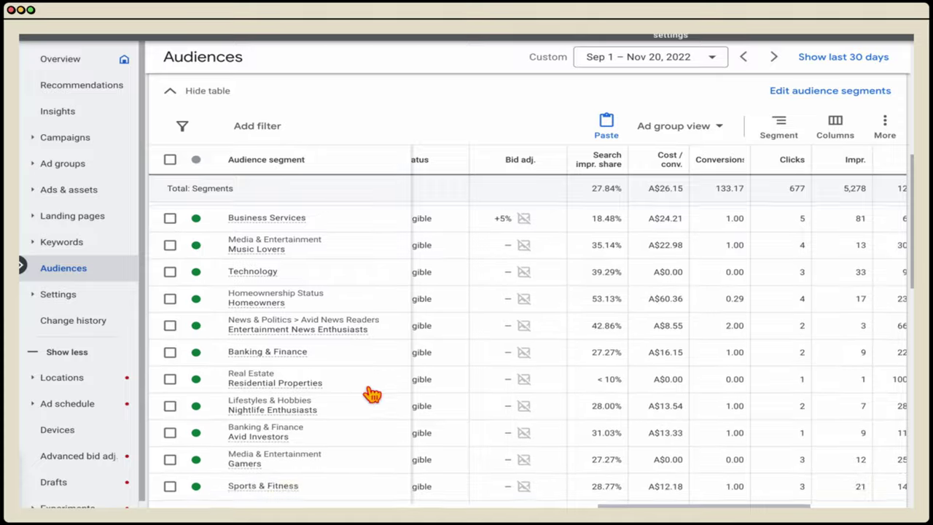
pyautogui.scroll(-2, 369, 395)
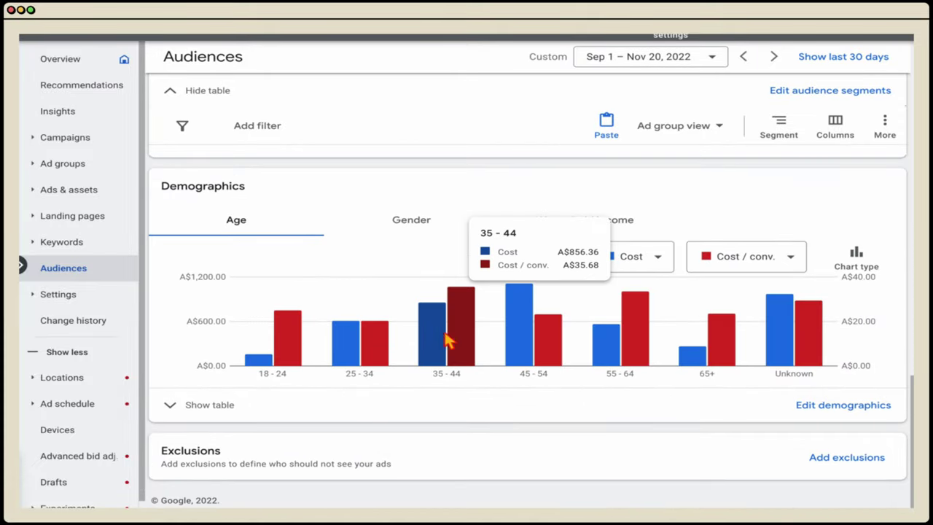
pyautogui.click(204, 412)
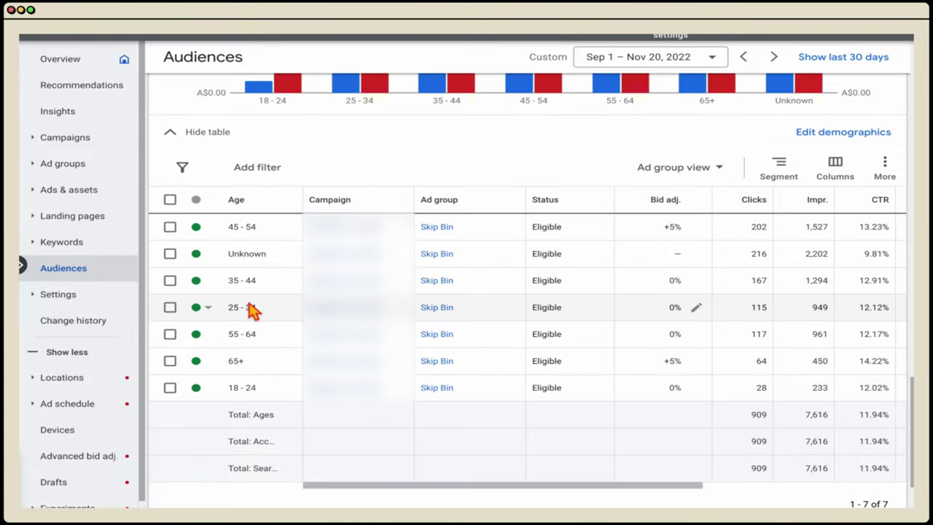
pyautogui.scroll(5, 250, 309)
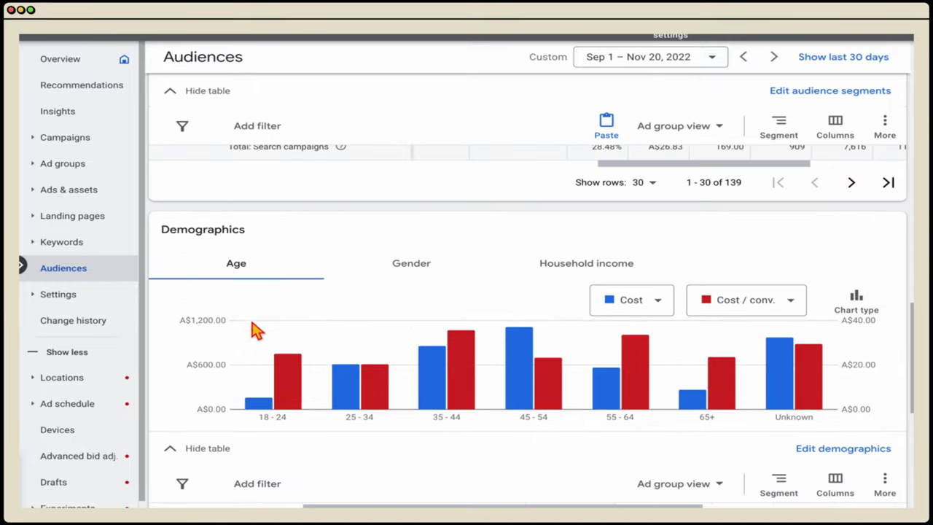
pyautogui.moveTo(310, 342)
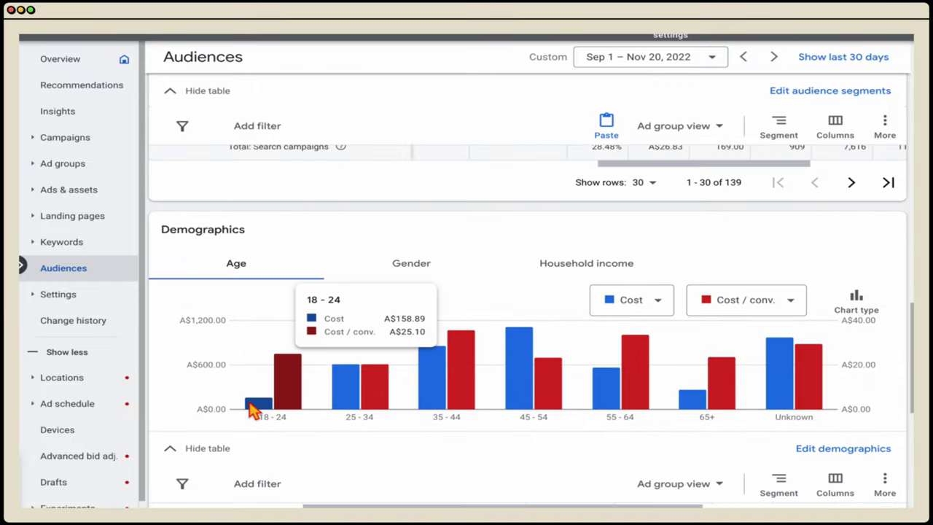
pyautogui.moveTo(493, 409)
pyautogui.moveTo(443, 401)
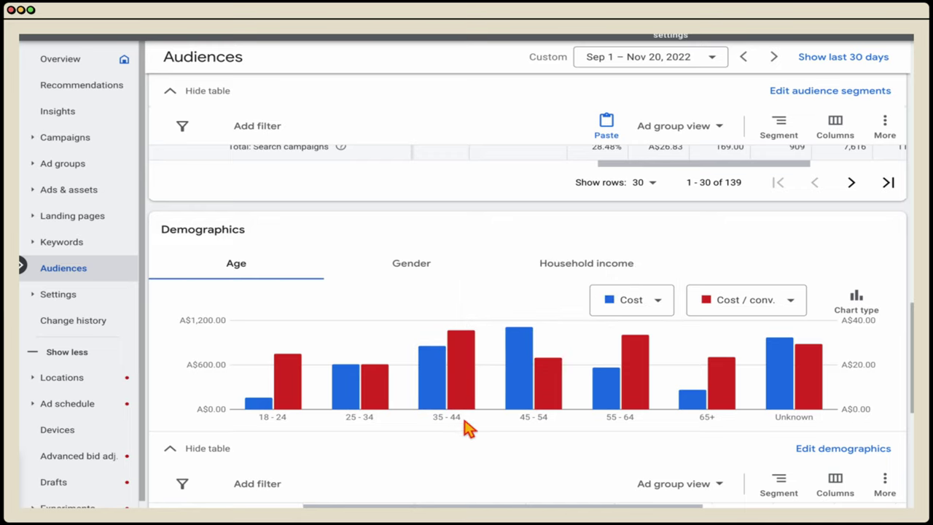
pyautogui.scroll(-4, 537, 333)
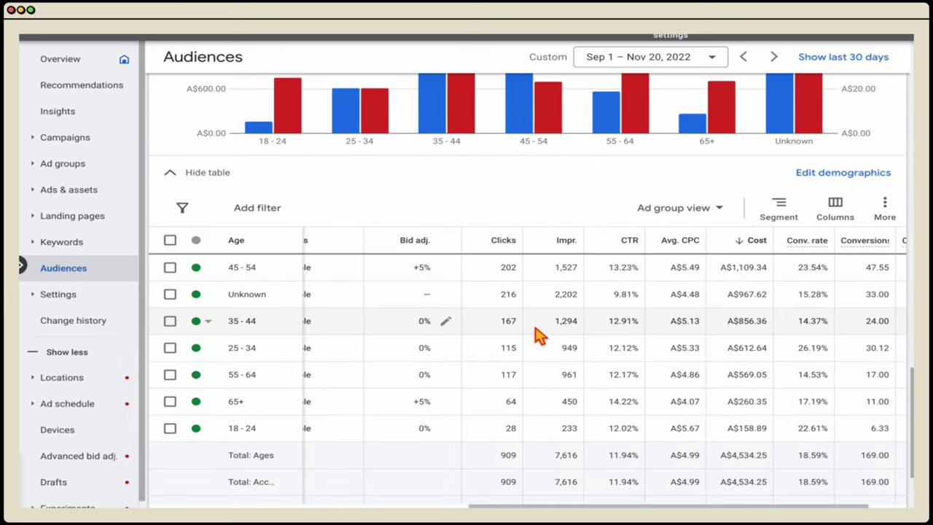
pyautogui.hscroll(2, 536, 334)
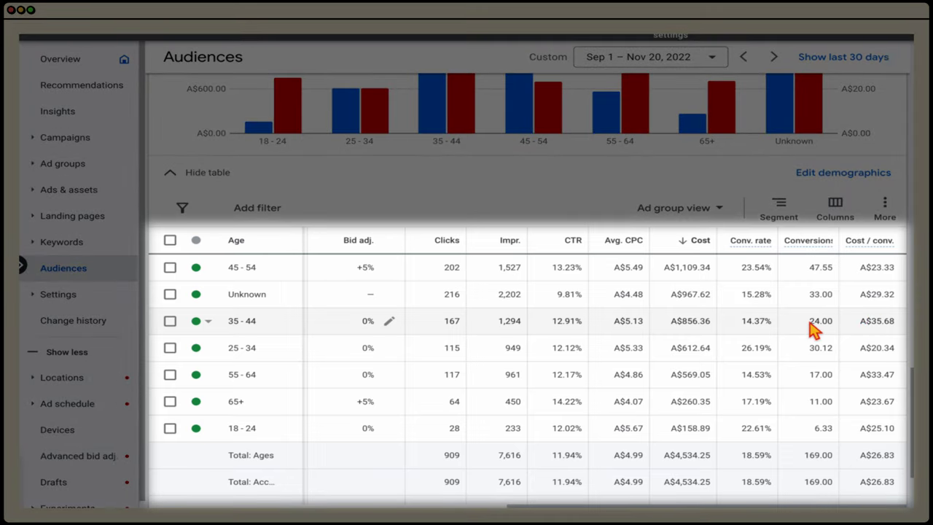
# Check the 35-44 row's conversion figures and bulk edit options, then deselect it
pyautogui.moveTo(747, 328); pyautogui.dragTo(774, 328)
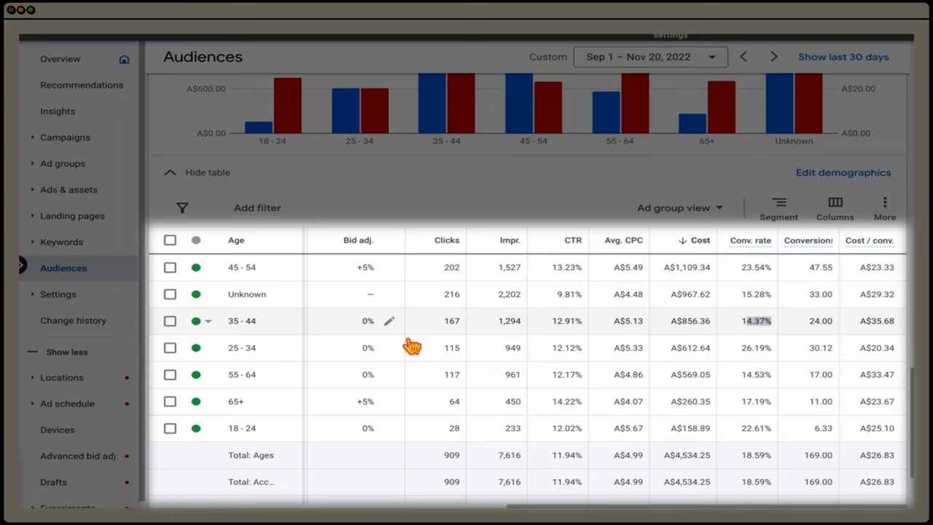
pyautogui.click(170, 322)
pyautogui.click(267, 211)
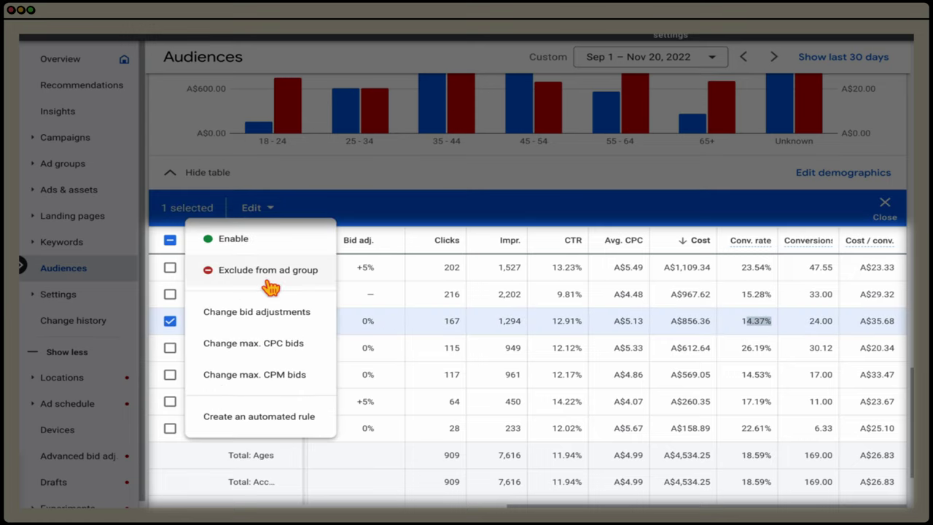
pyautogui.click(174, 323)
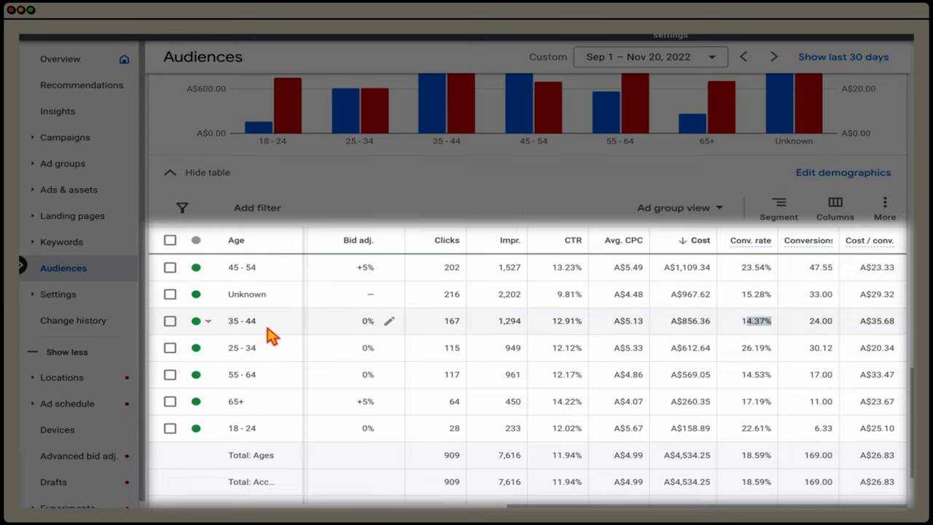